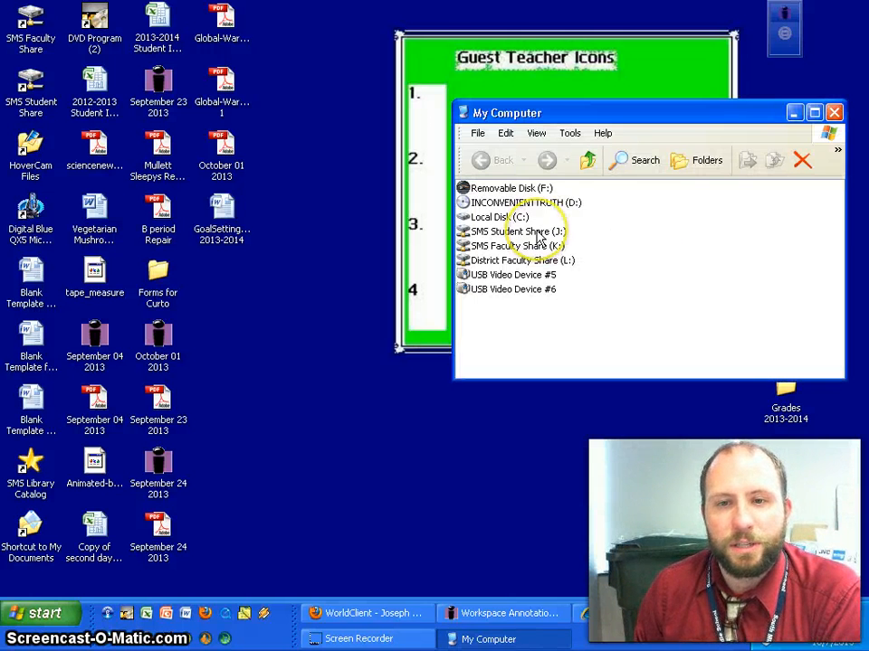
Browse from the SMS Student Share (J:) through the teacher folder and Science into C3 Are you a Square.
double_click(540, 234)
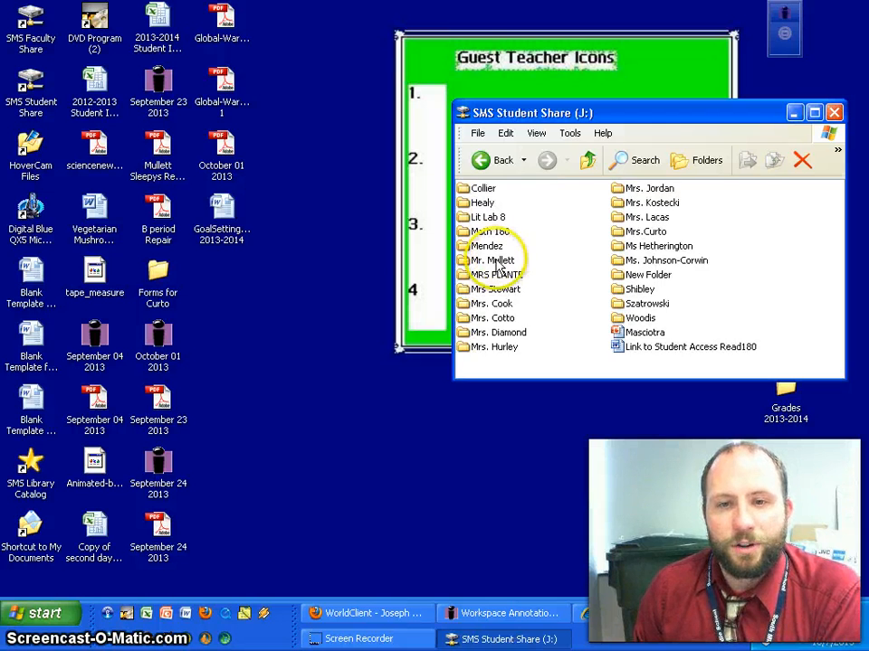
double_click(495, 263)
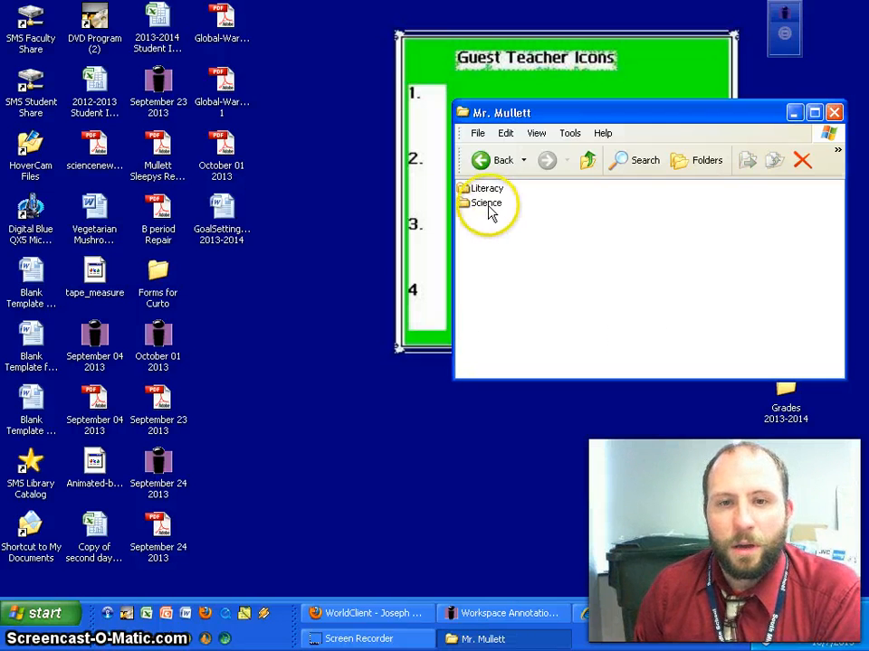
double_click(485, 204)
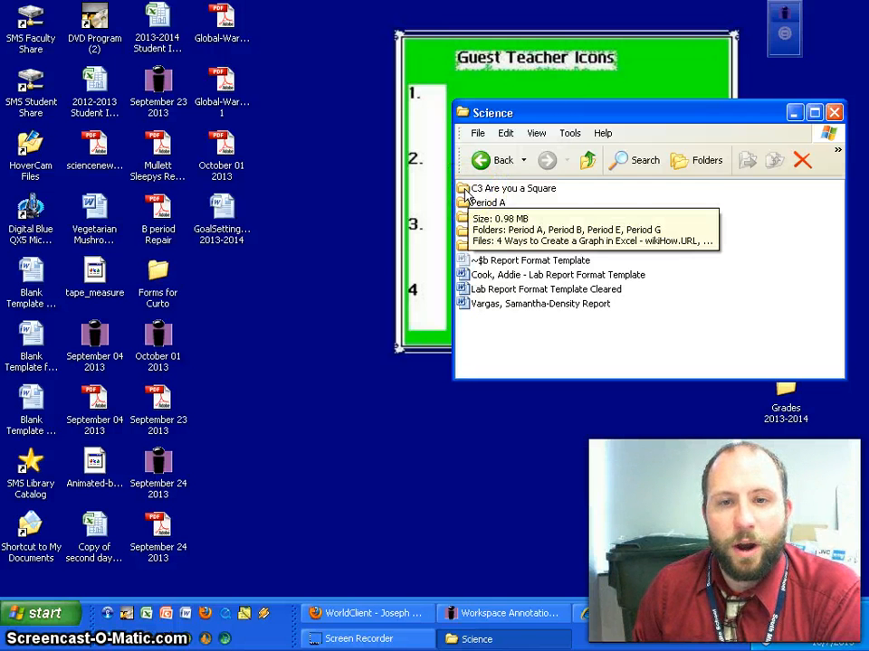
double_click(464, 190)
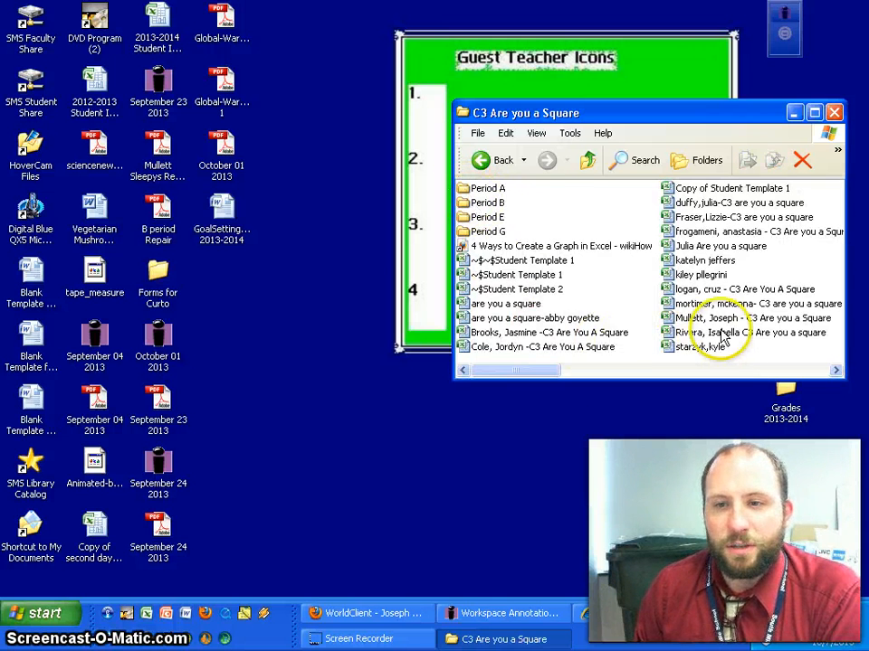
Open the Student Template 3 workbook in Excel.
scroll(720, 335, right, 2)
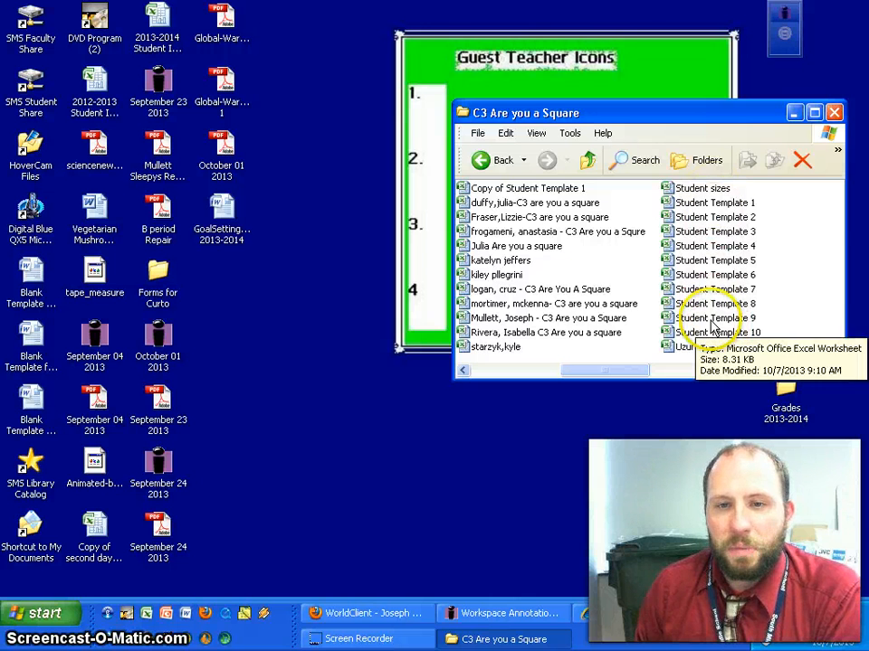
scroll(710, 326, left, 2)
scroll(705, 321, right, 2)
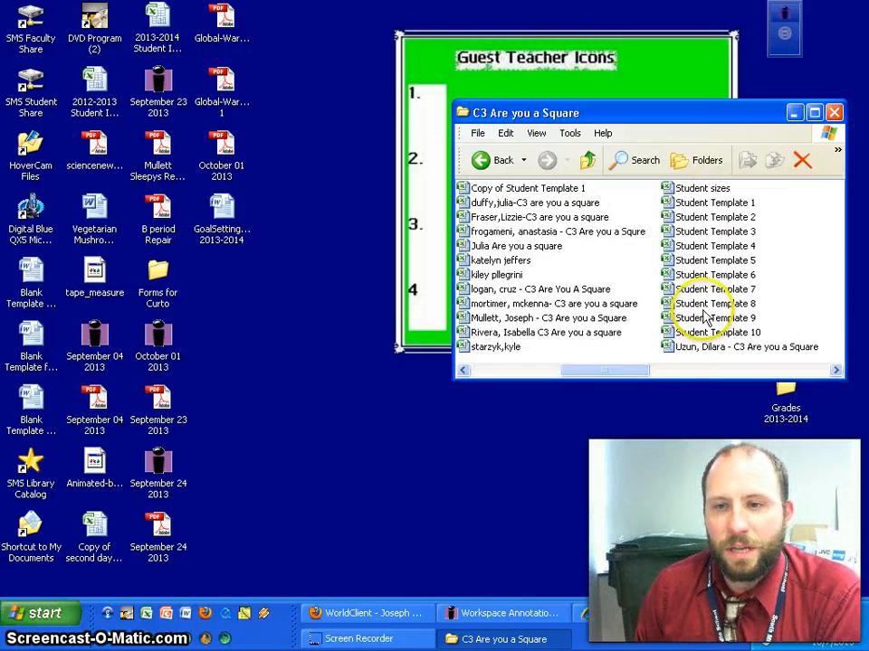
click(706, 233)
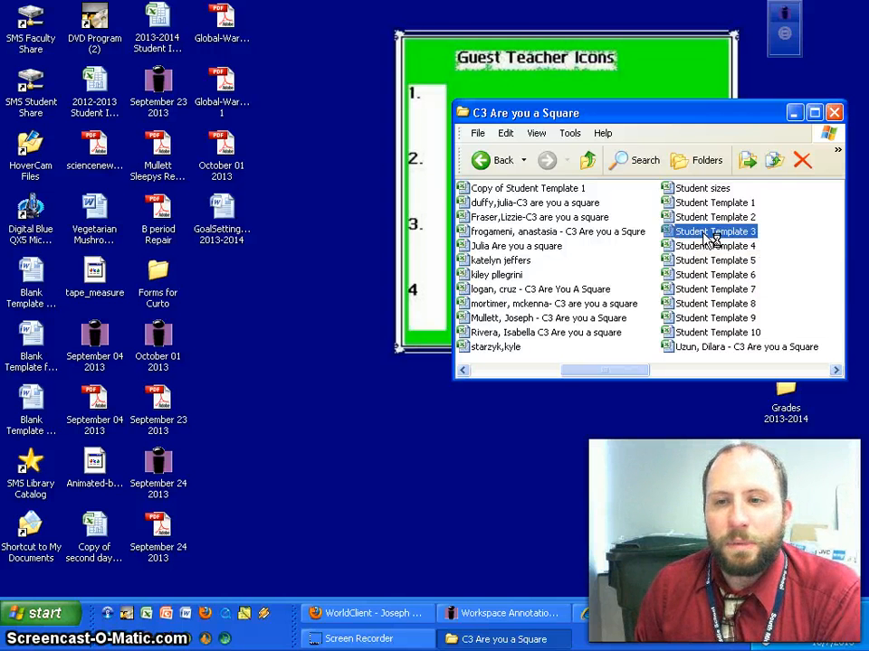
double_click(709, 237)
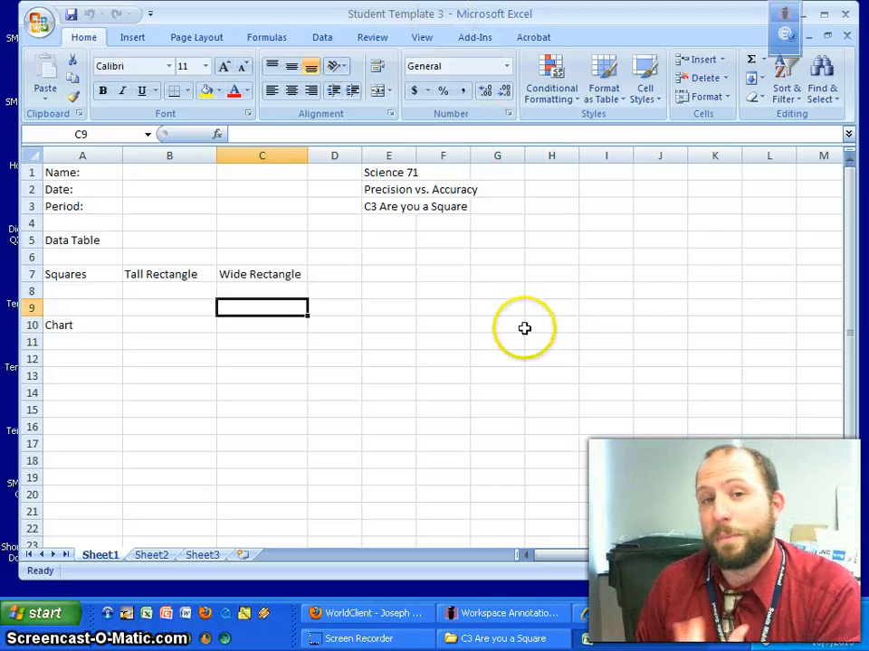
Open the Office Button menu over the Student Template 3 workbook.
click(38, 26)
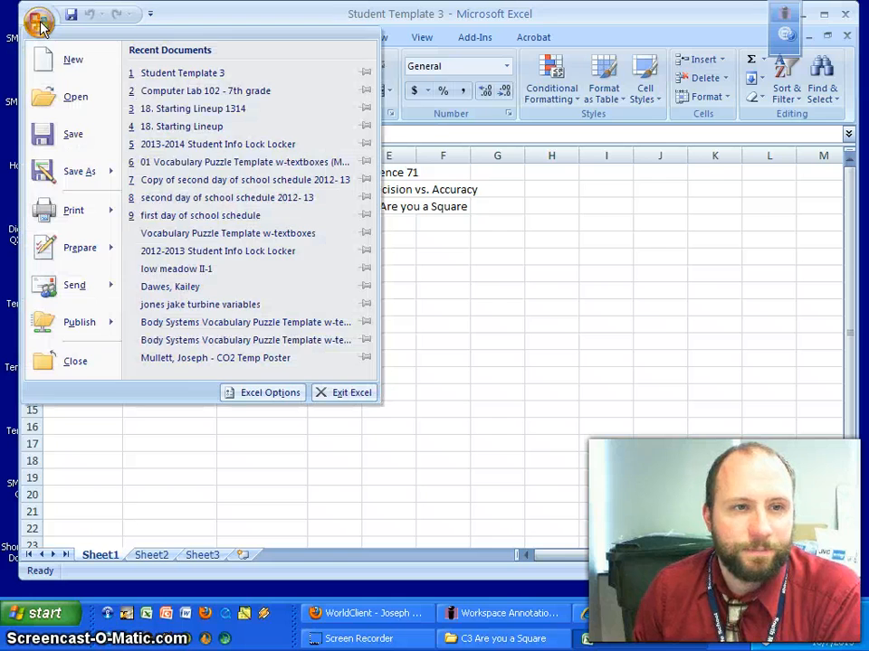
Save As into Period G with the student's name plus 'C3 Are you a Square', replacing the existing file.
click(41, 181)
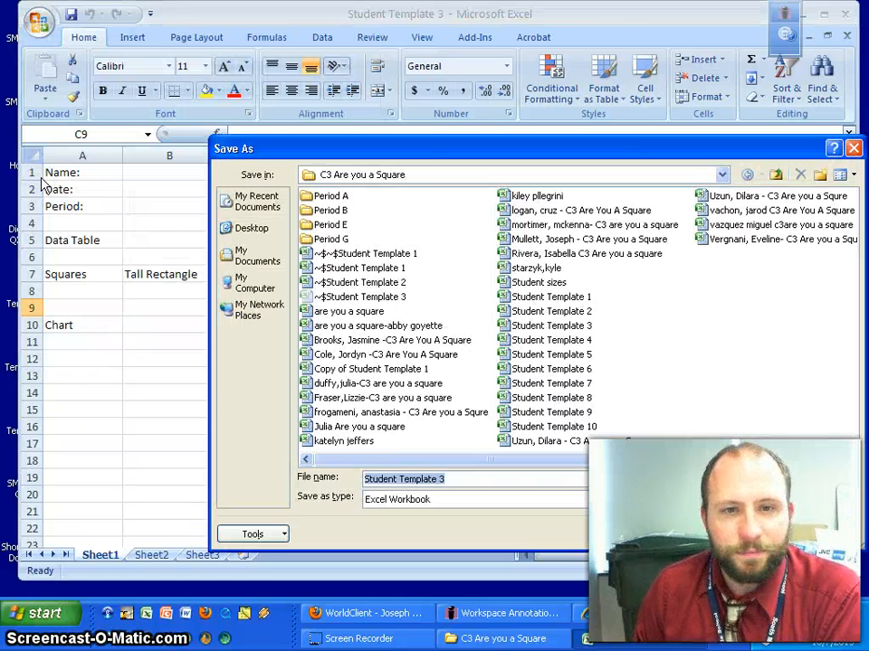
double_click(335, 240)
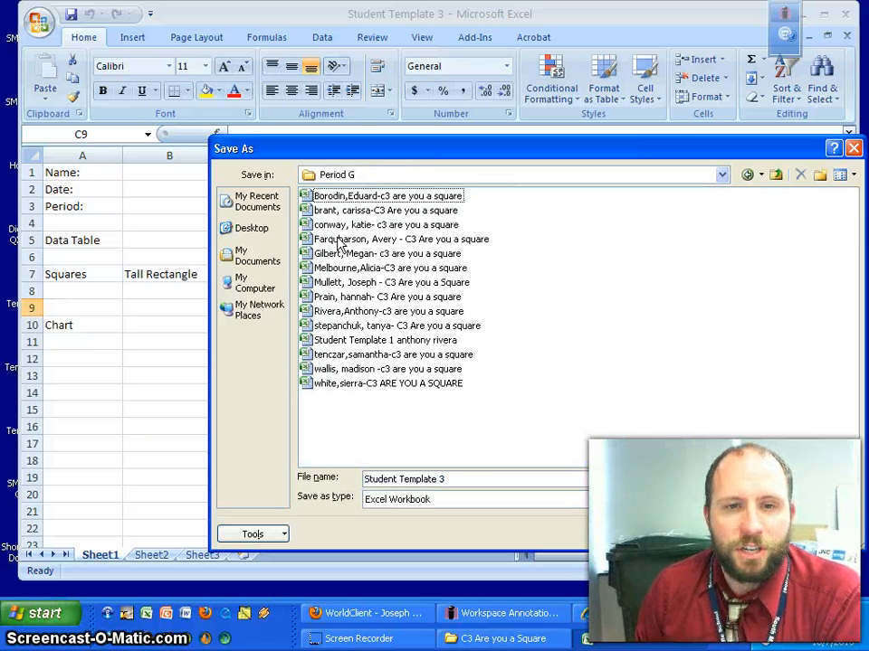
click(460, 477)
drag(410, 476, 344, 475)
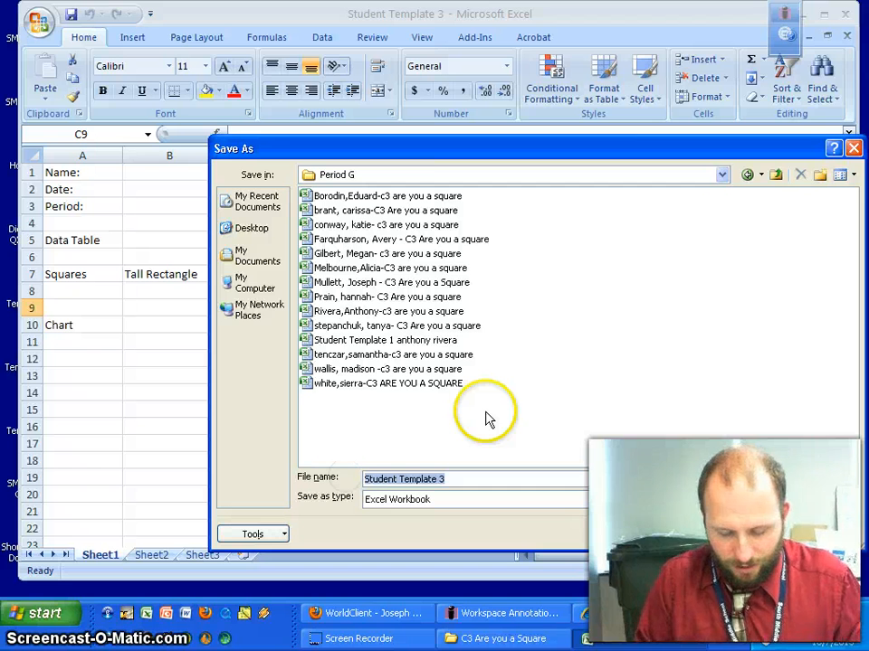
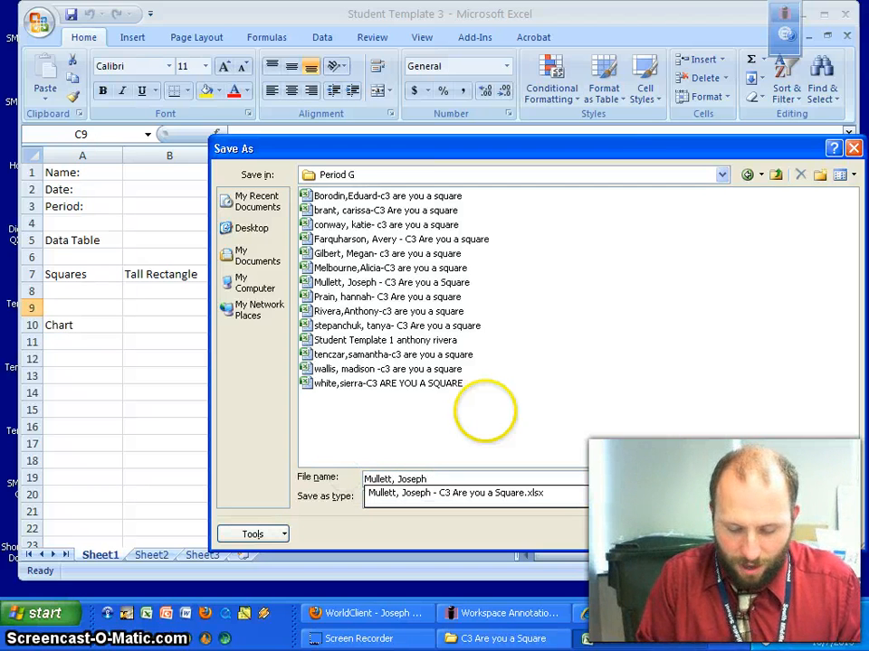
text( -)
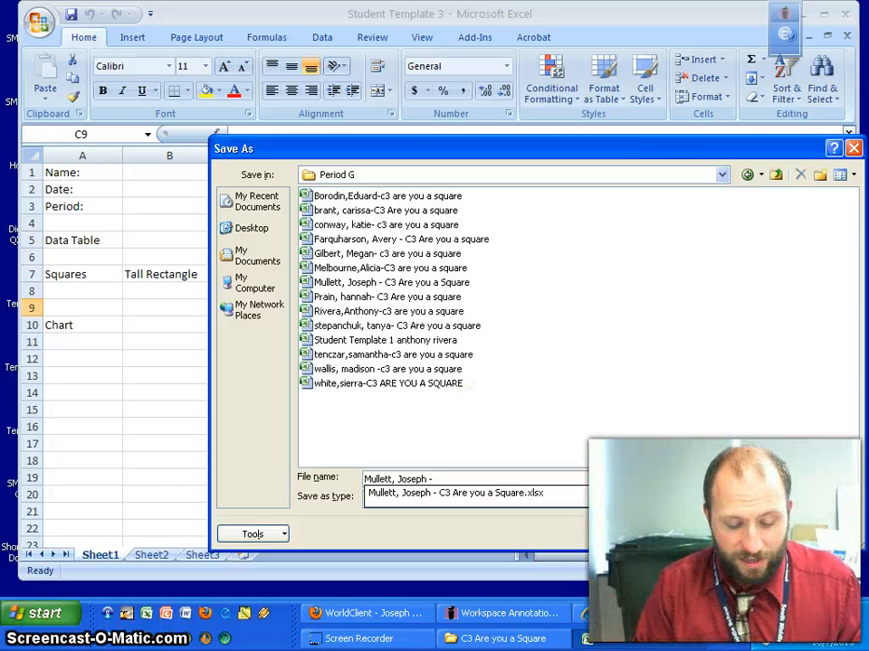
text( C3 ASr)
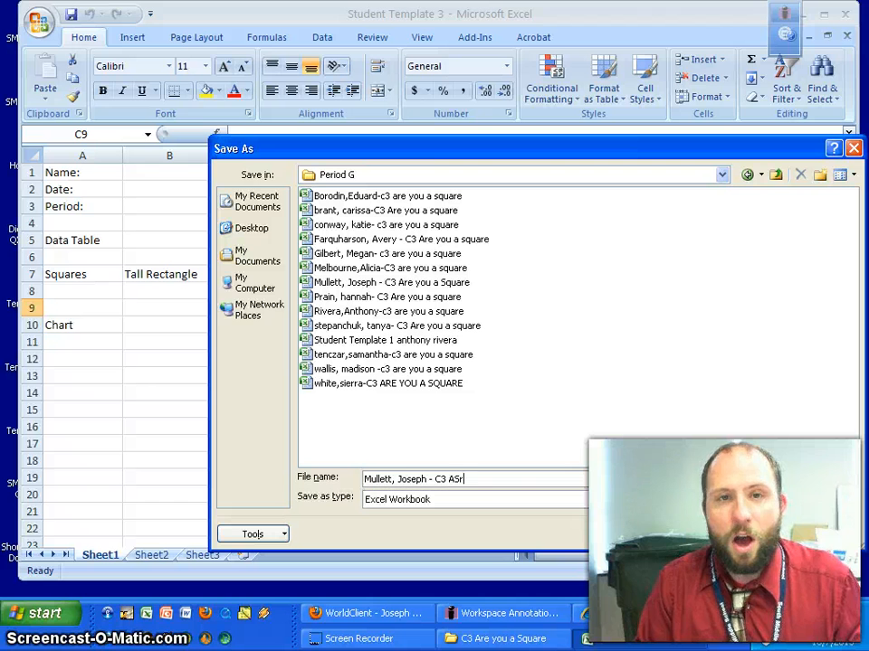
key(BackSpace)
text(re you a Square)
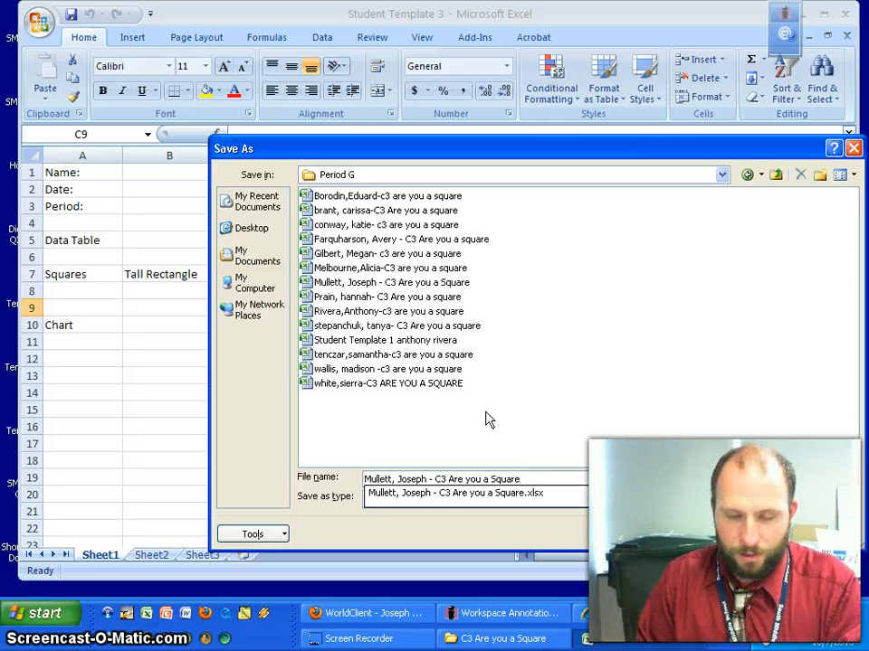
key(Return)
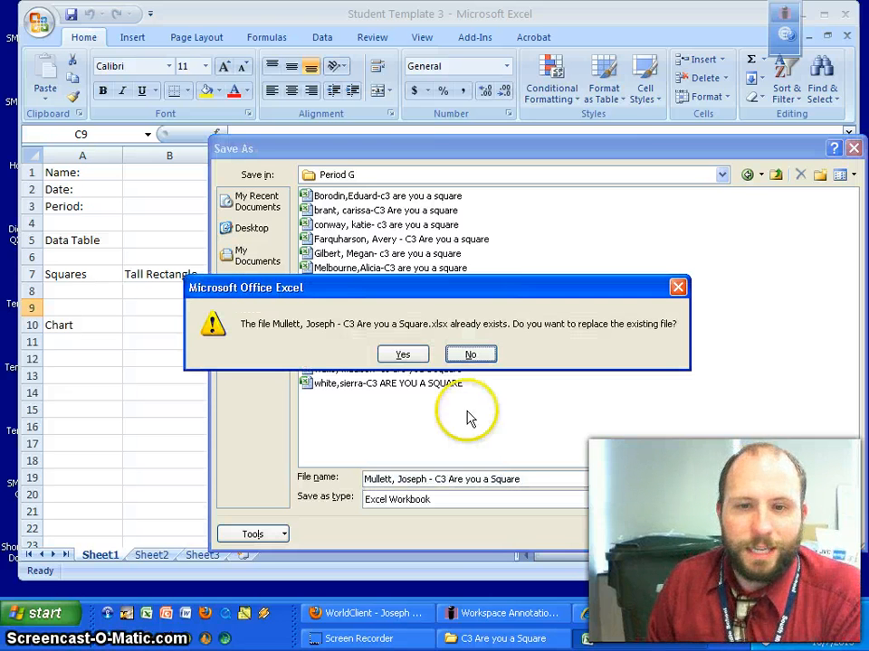
click(403, 355)
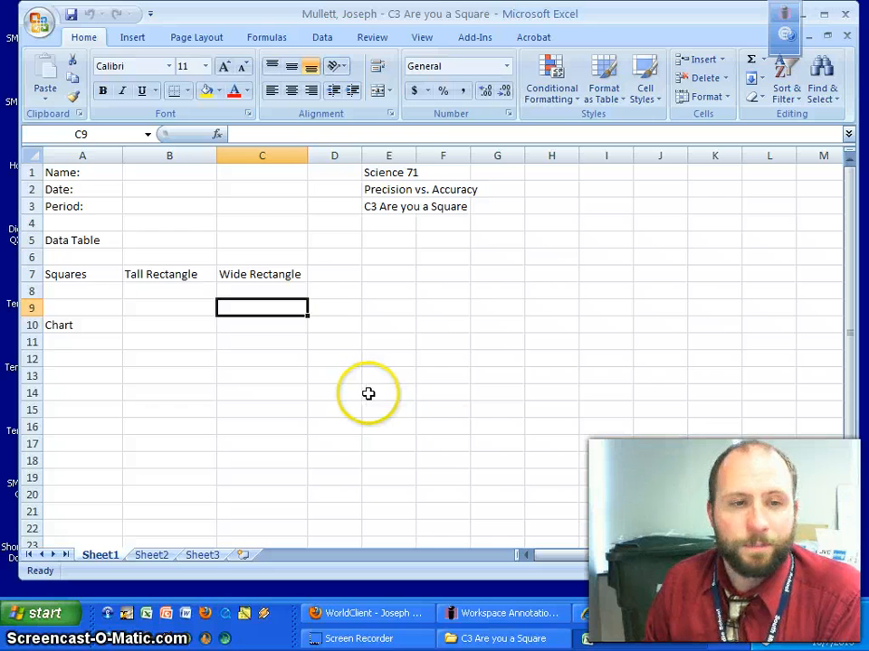
click(85, 290)
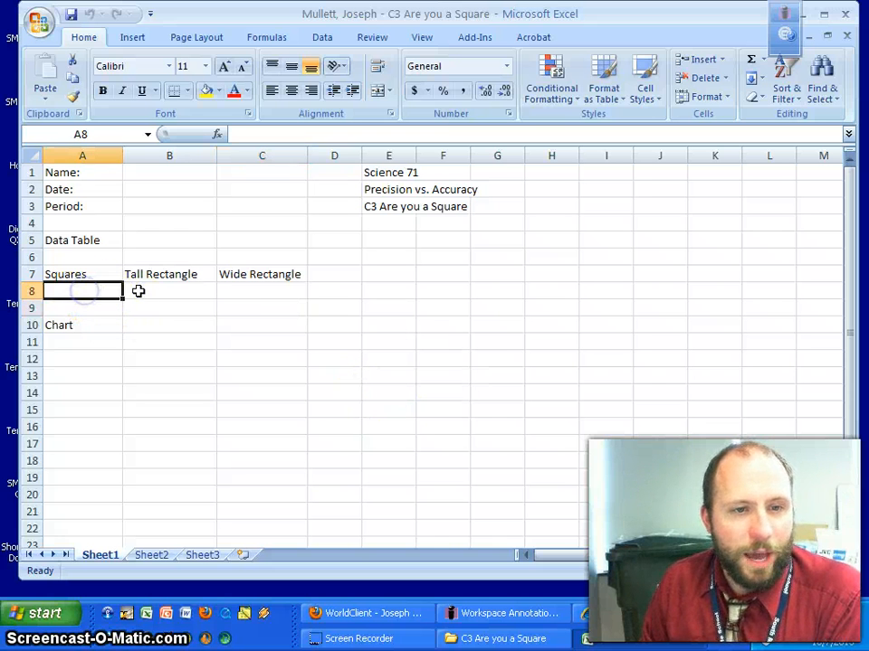
click(139, 290)
click(259, 297)
click(159, 297)
click(273, 299)
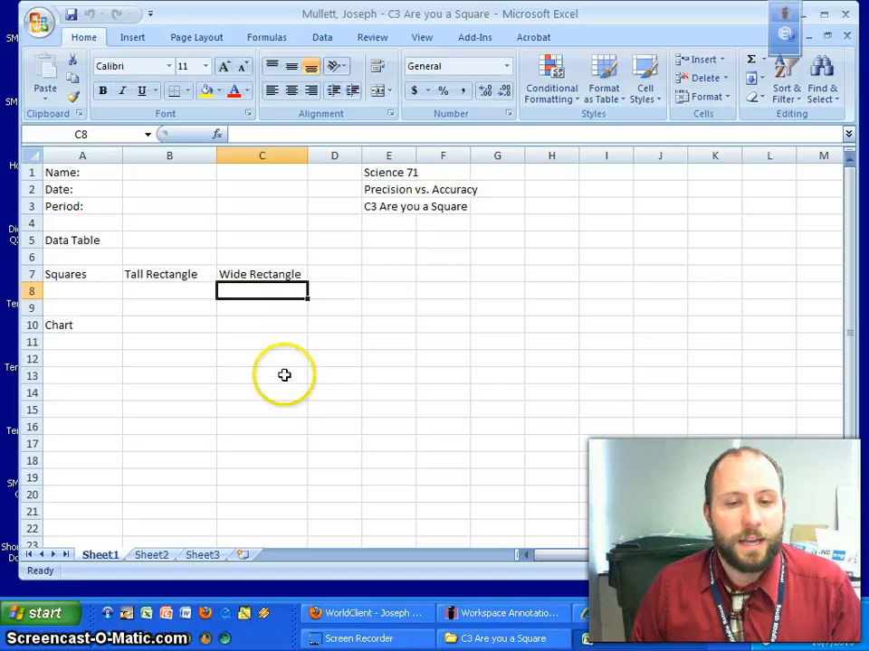
Fill in the student's first name, the date 10/7/2013 and Period G.
click(60, 173)
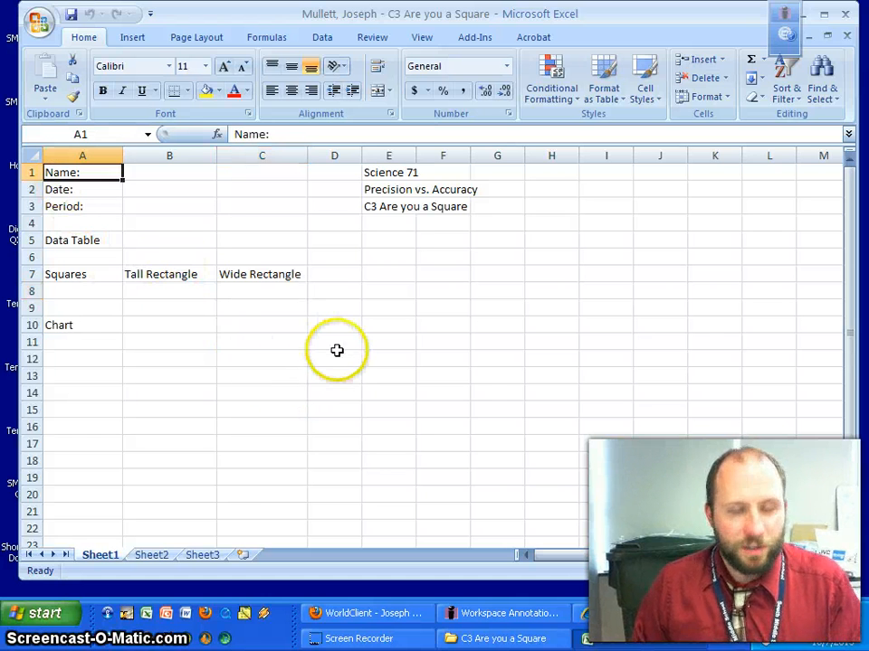
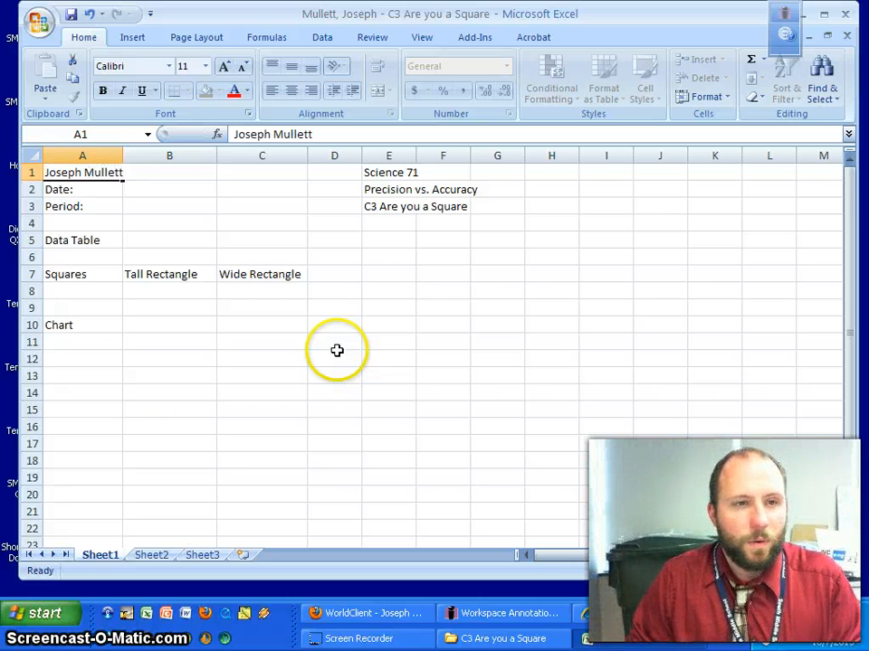
key(Down)
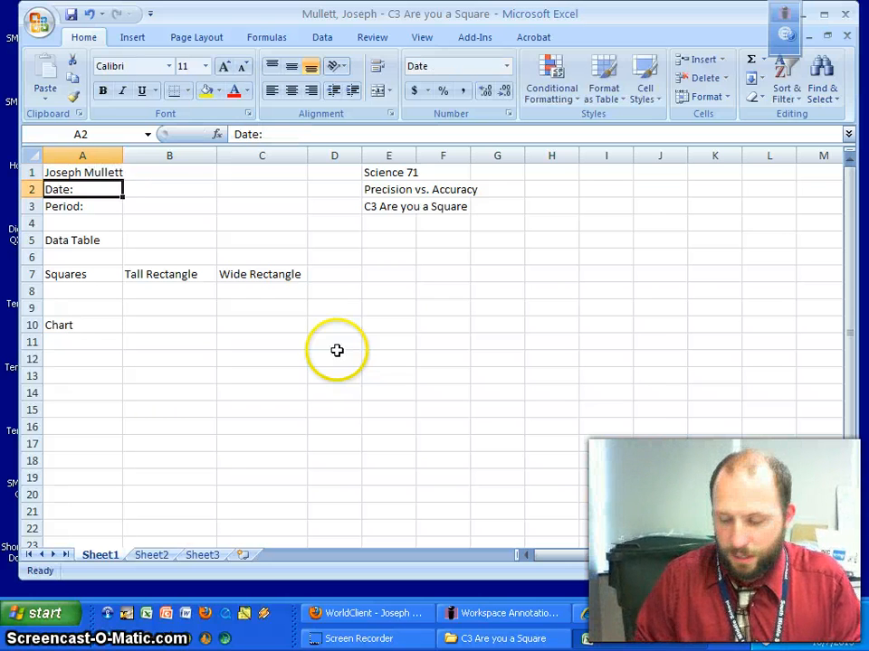
text(10/7/2013)
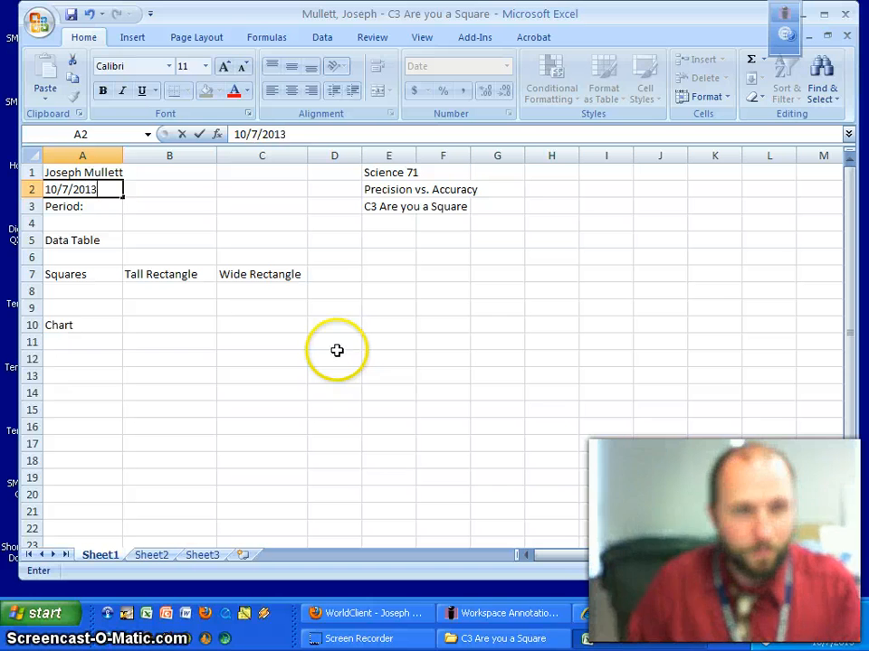
key(Return)
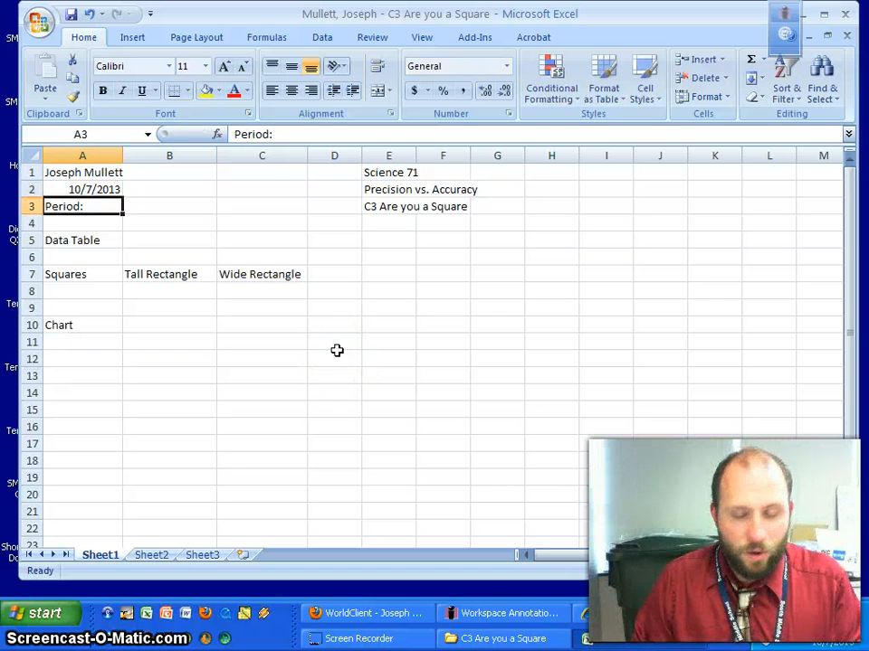
text(Pe)
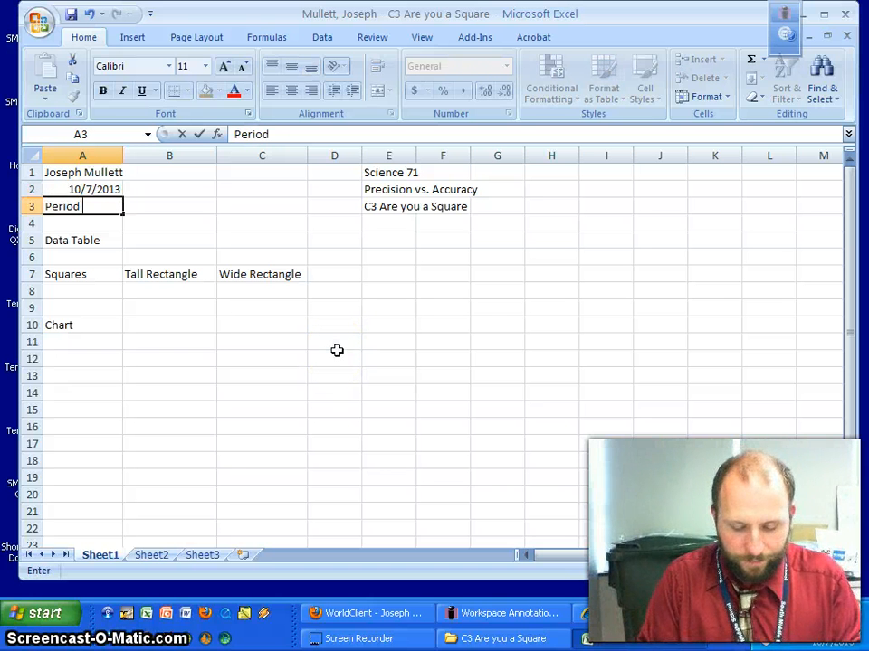
key(Return)
key(Return)
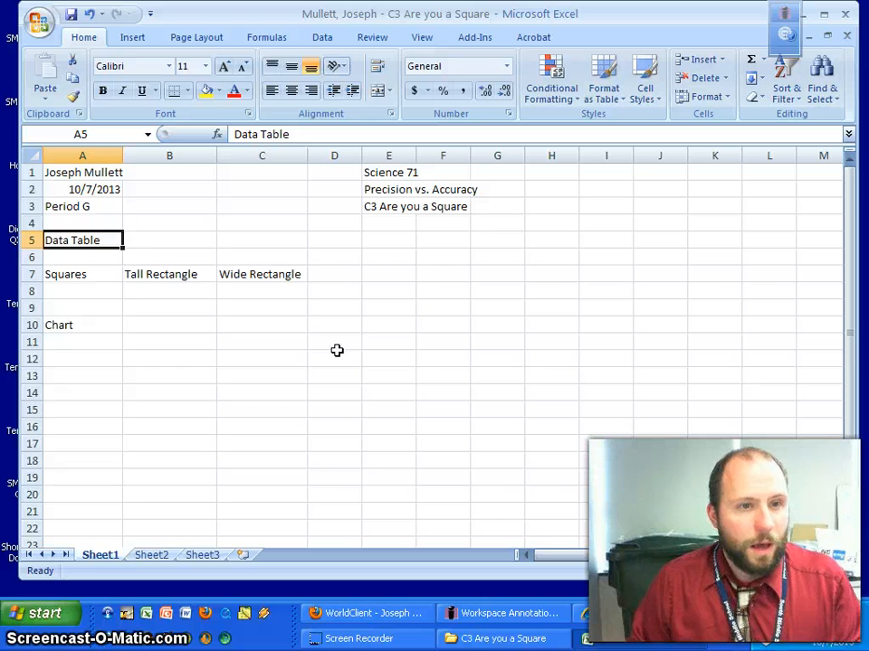
key(Return)
key(Return)
key(Return)
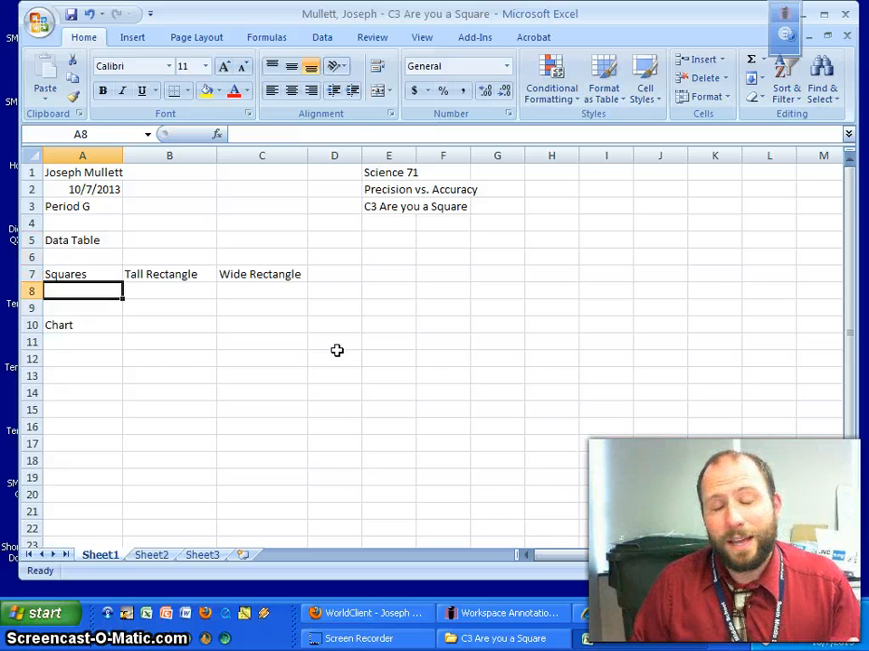
Enter 5, 6 and 6 in A8:C8, then select cell A11.
text(5)
key(Tab)
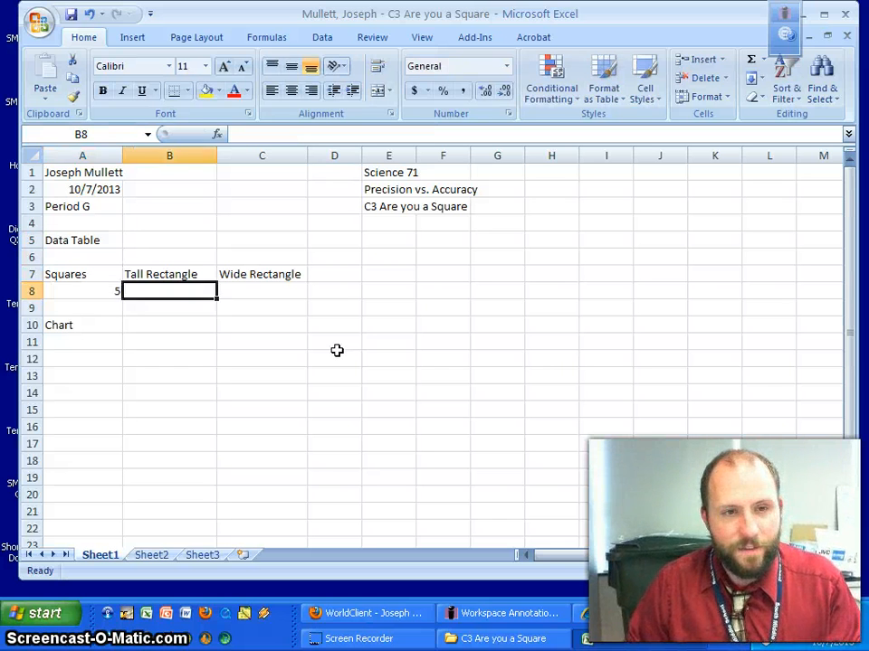
text(6)
key(Tab)
key(Tab)
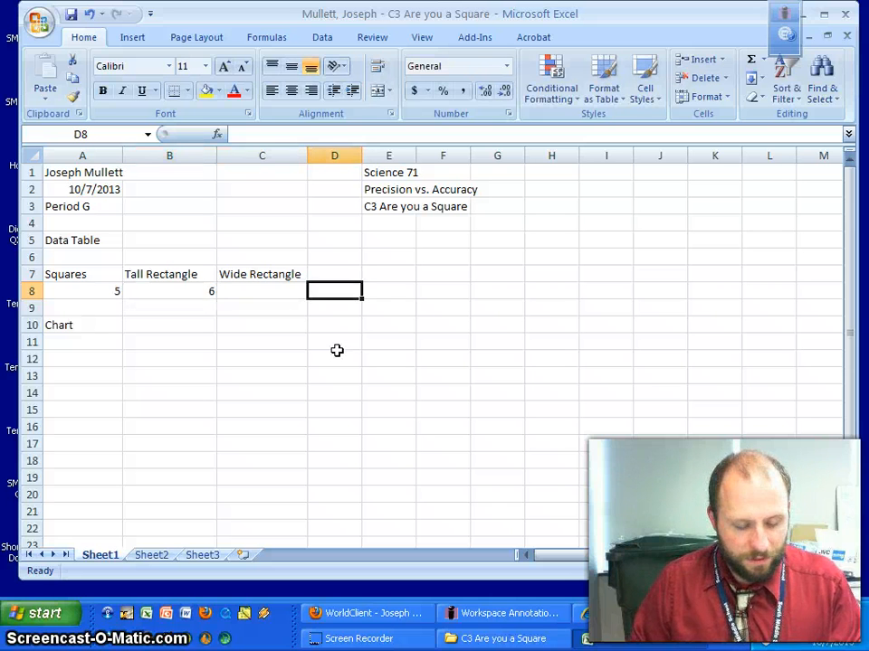
key(Left)
text(6)
key(Return)
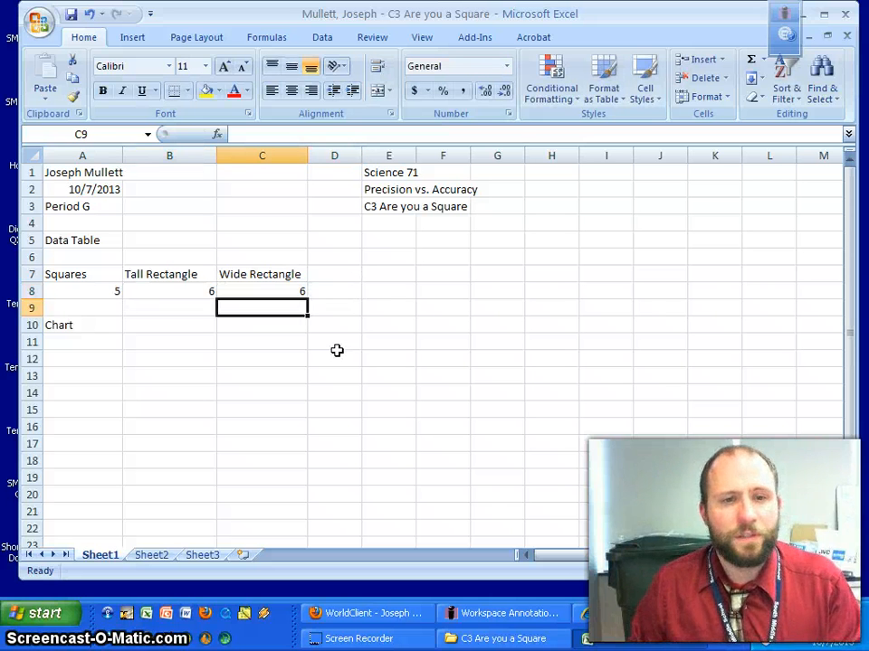
click(90, 344)
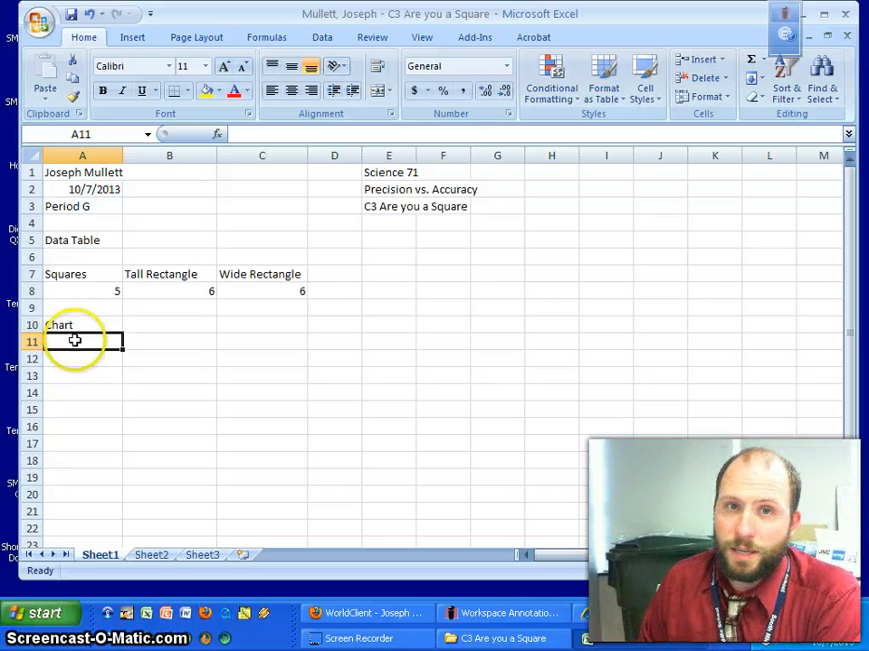
Insert a clustered column chart and move it just below the Chart label.
click(131, 39)
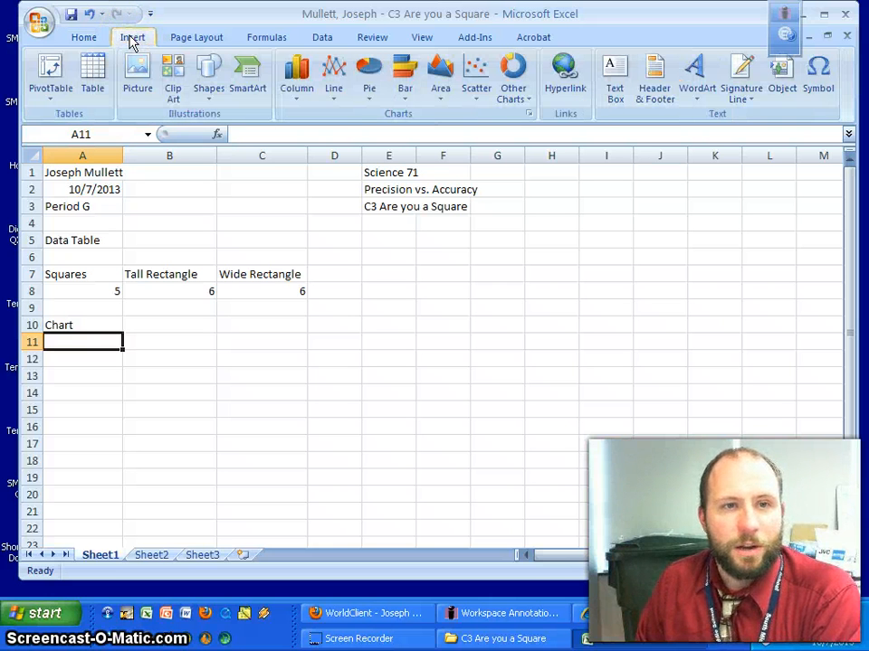
click(296, 90)
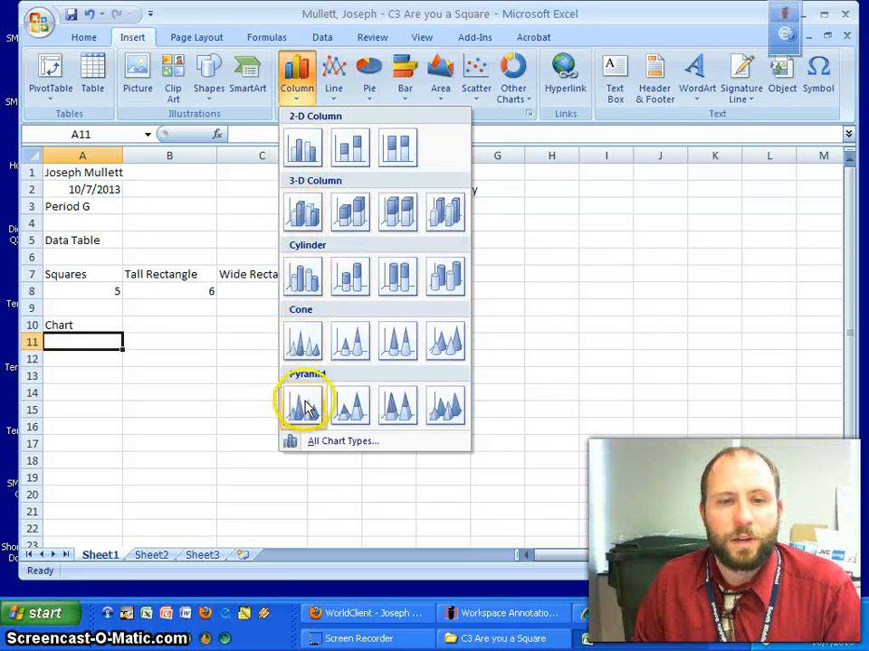
click(298, 158)
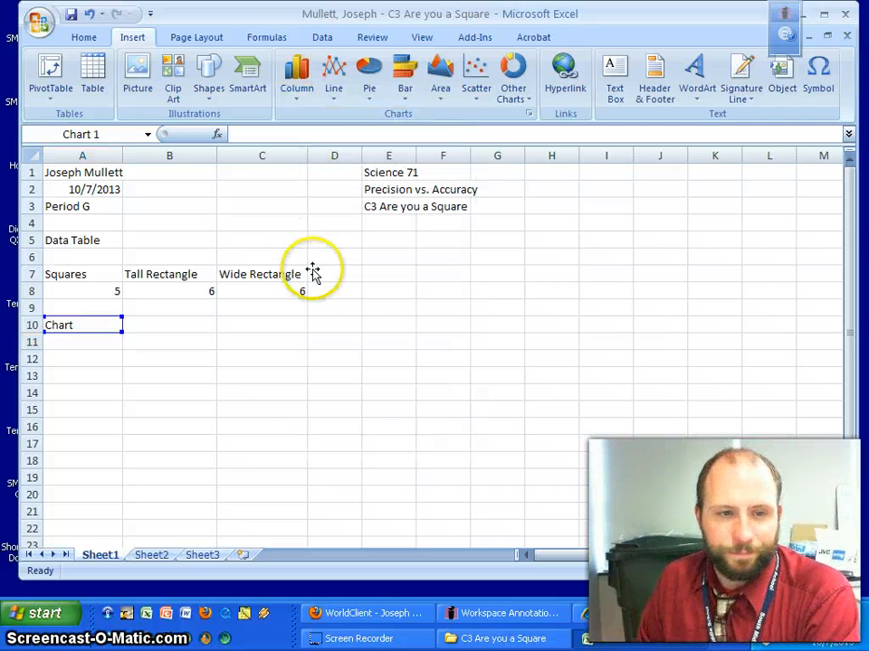
drag(612, 280, 413, 372)
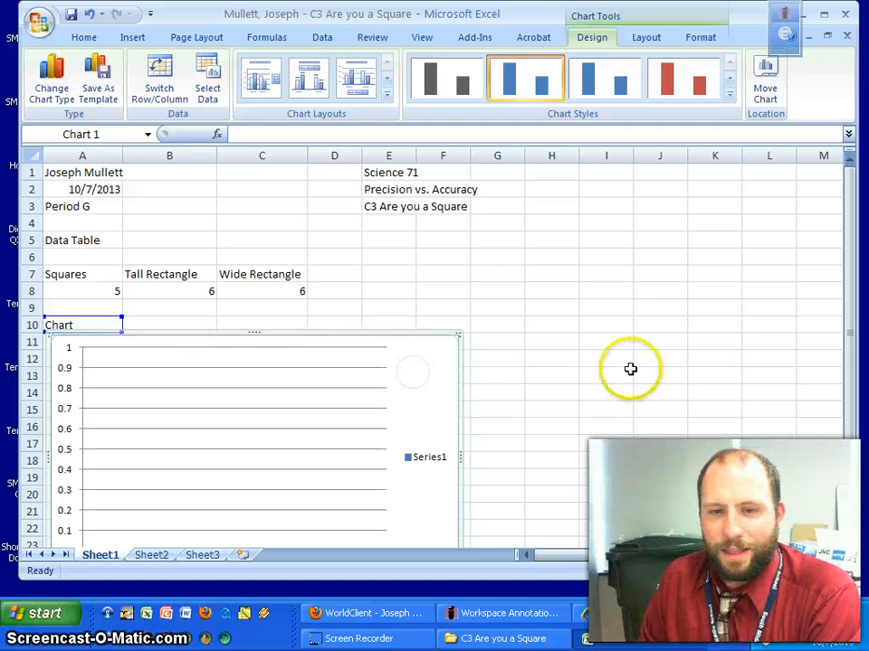
drag(849, 493, 849, 534)
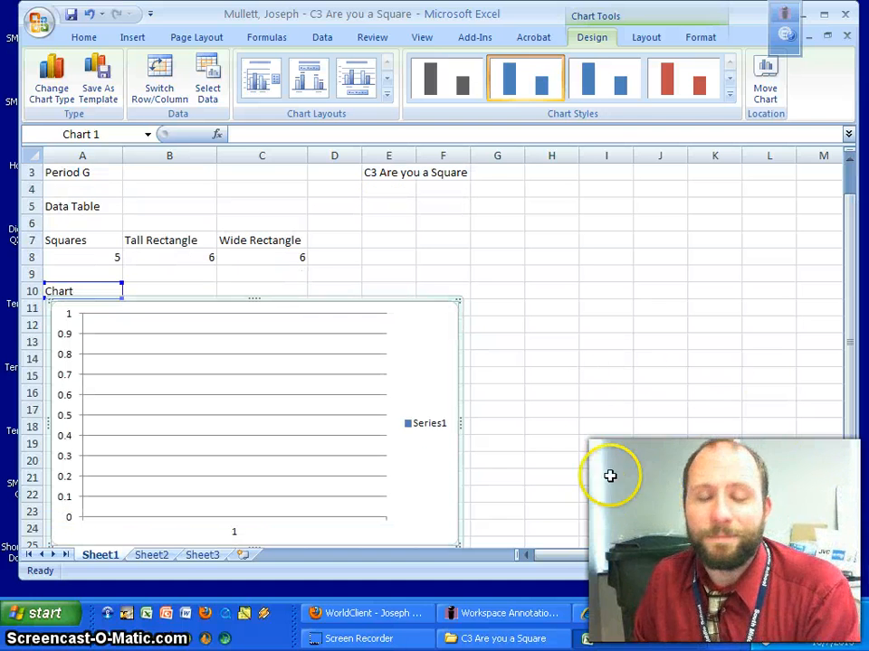
scroll(562, 452, down, 1)
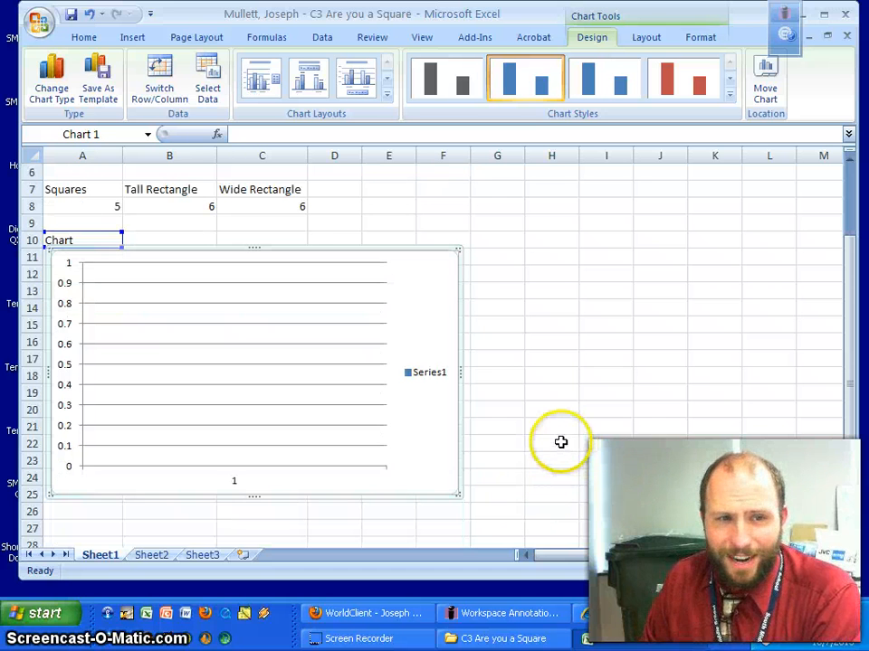
drag(429, 320, 430, 325)
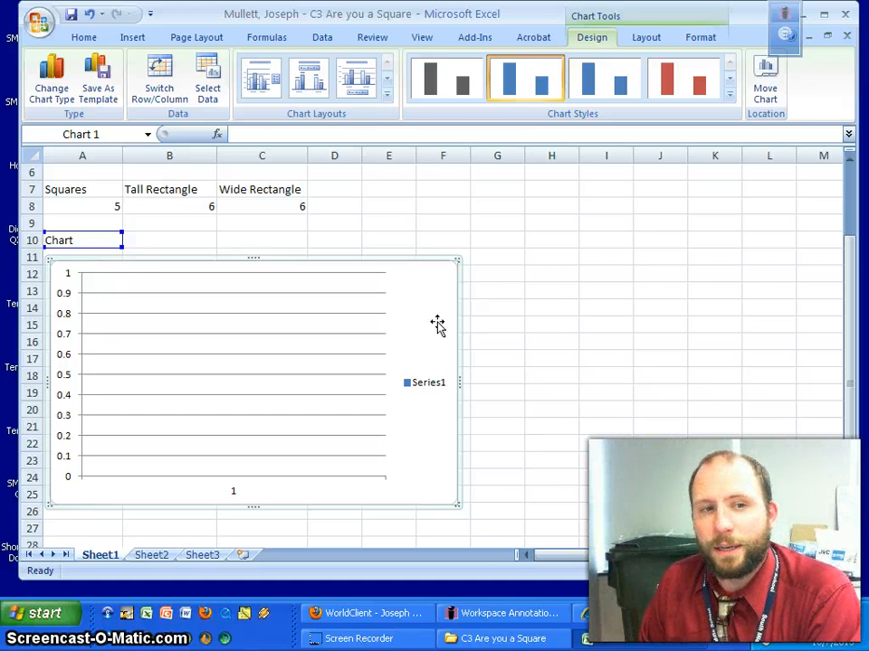
Select the new chart to bring up the Chart Tools Design options.
click(97, 237)
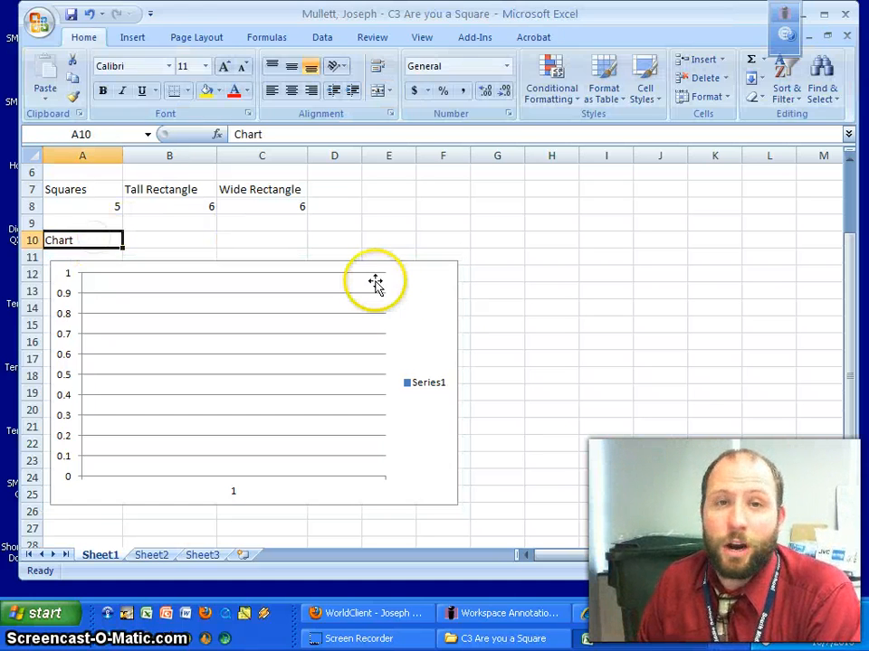
click(432, 312)
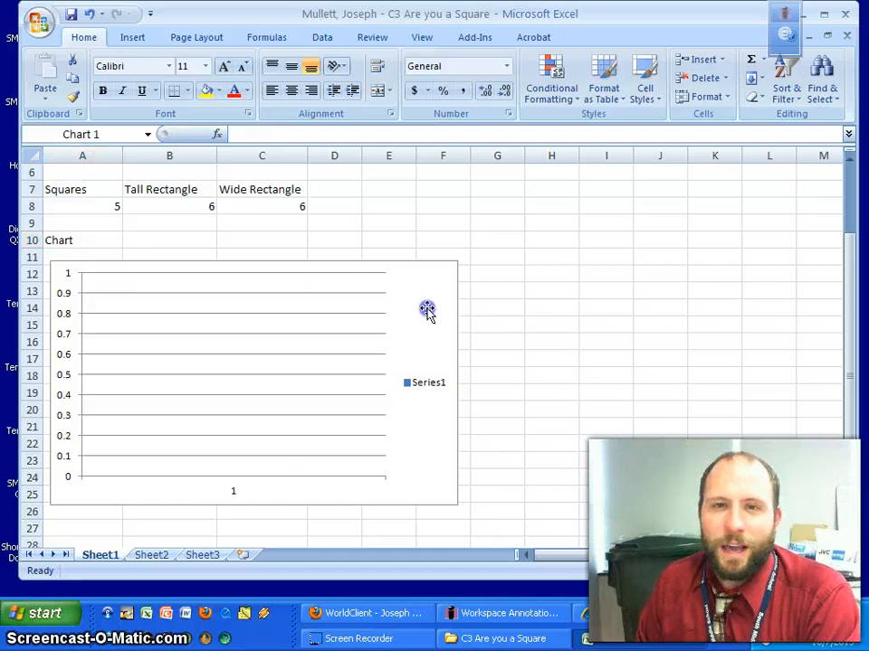
click(112, 239)
click(389, 311)
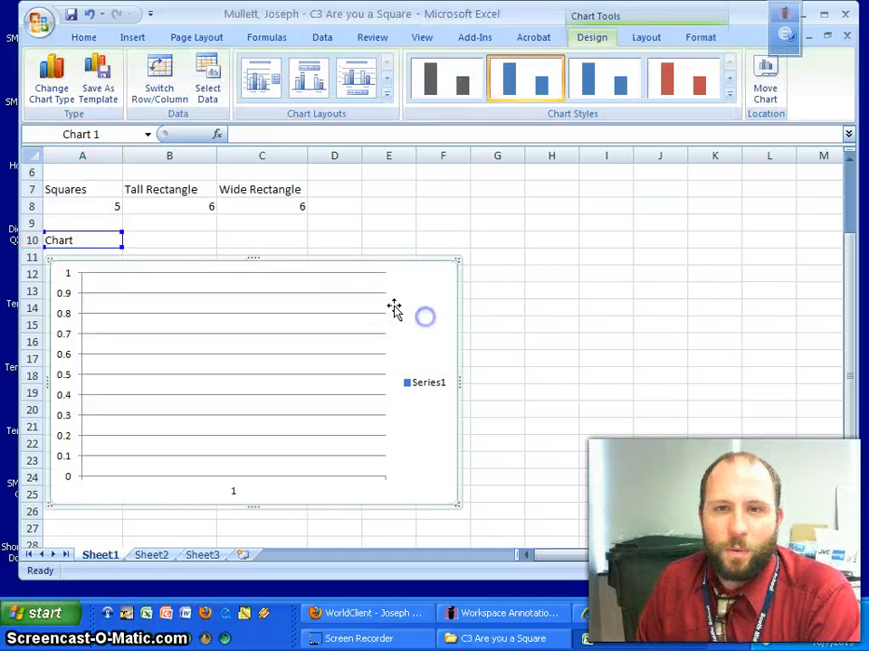
click(97, 239)
click(418, 336)
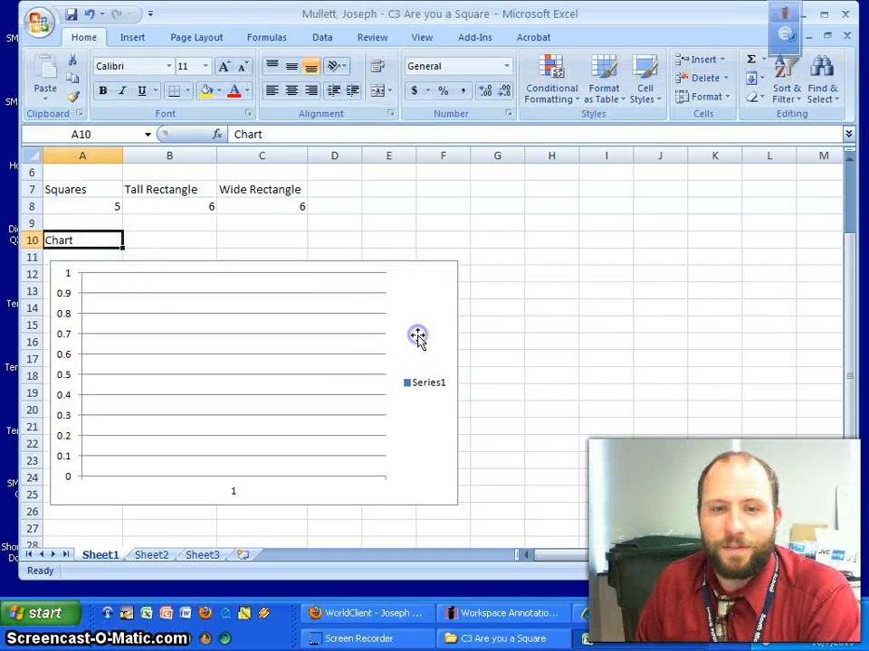
click(119, 246)
click(429, 333)
click(121, 236)
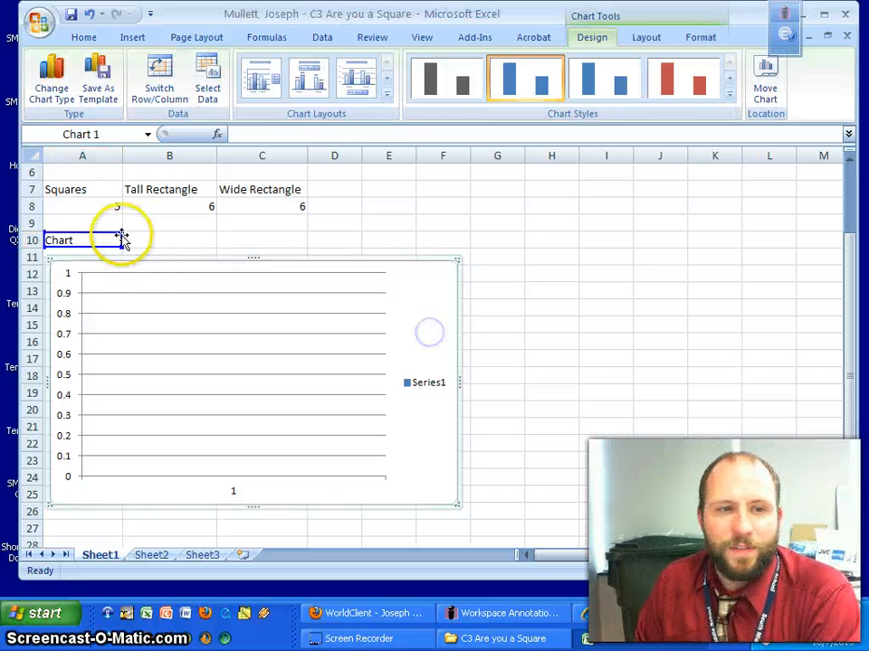
click(145, 239)
click(97, 217)
click(94, 235)
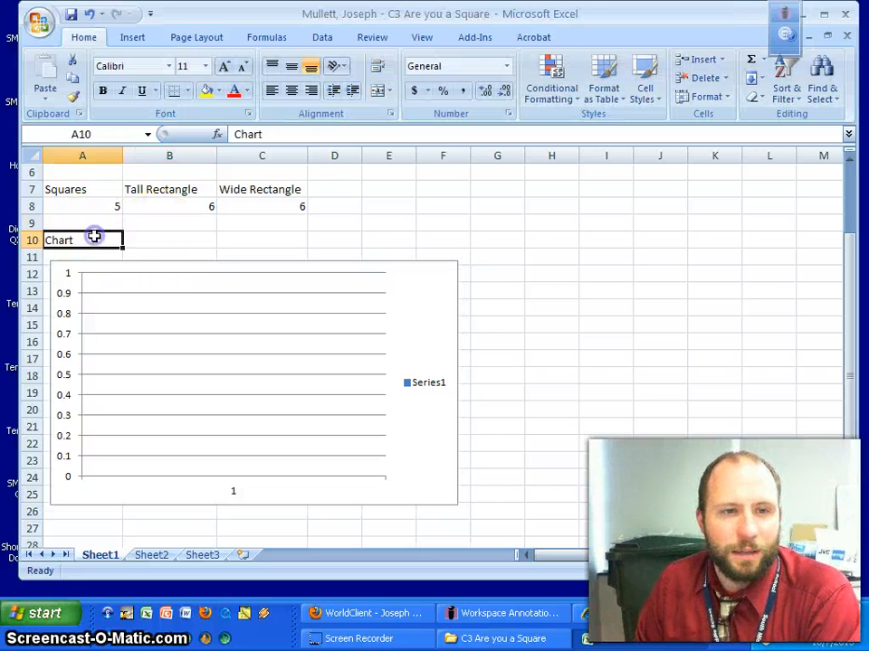
click(413, 346)
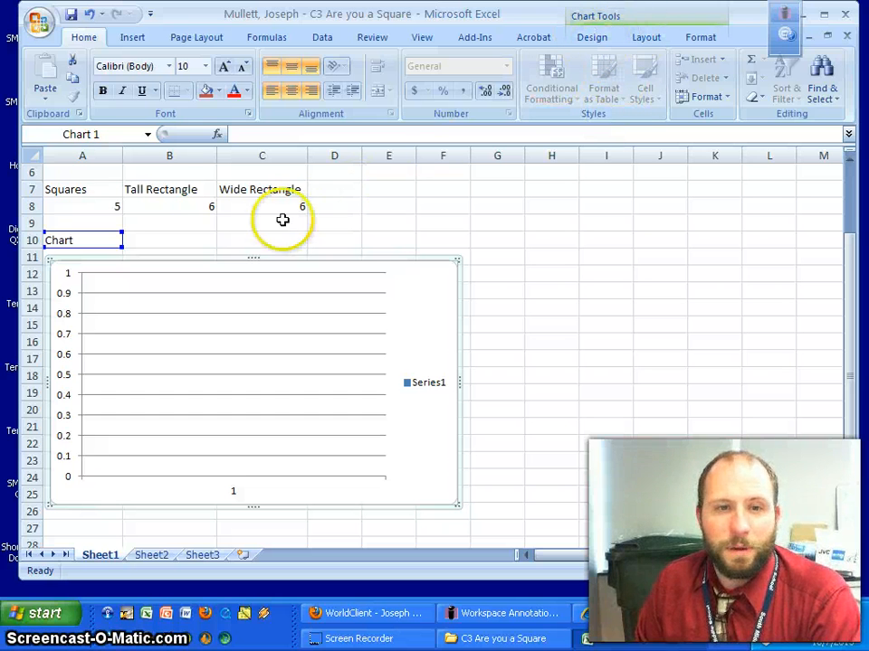
click(186, 224)
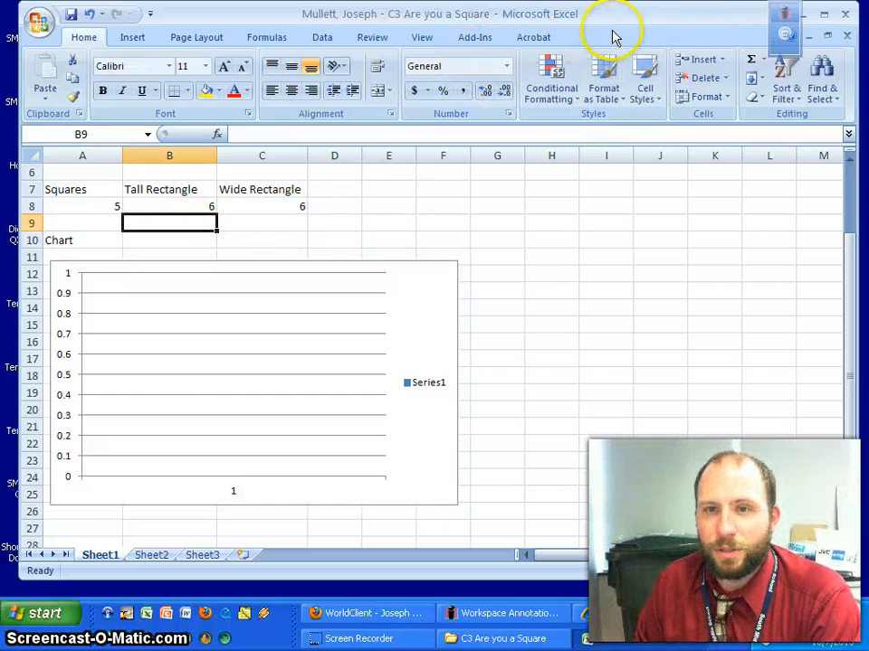
click(421, 301)
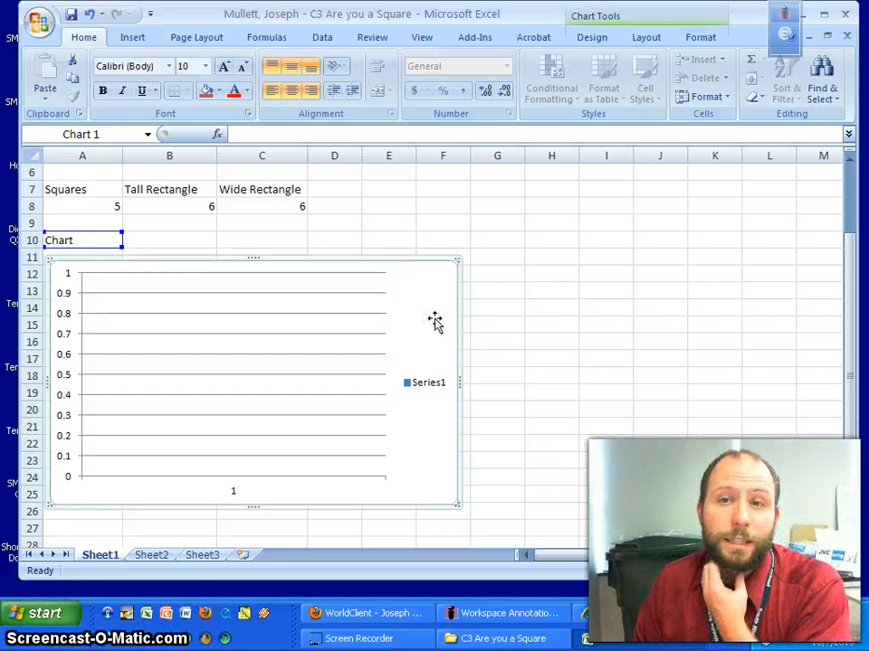
click(592, 39)
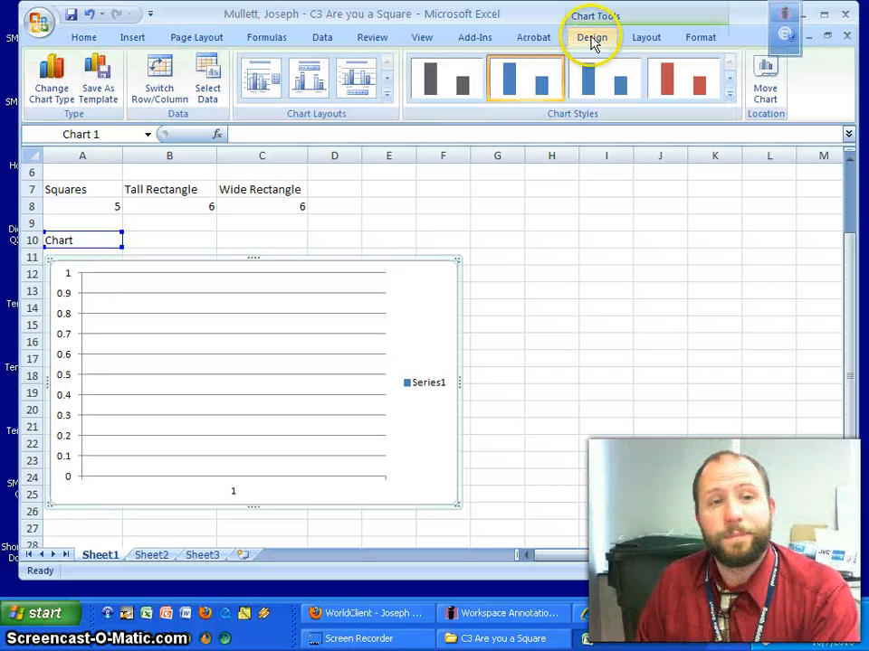
Set the chart's data range to A7:C8 in Select Data Source and confirm.
click(214, 90)
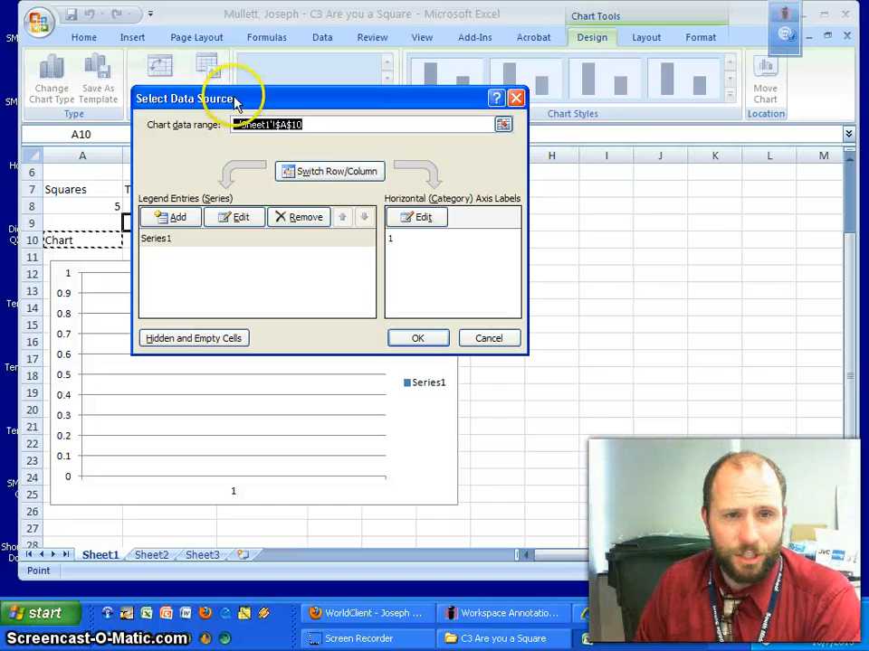
drag(236, 101, 575, 228)
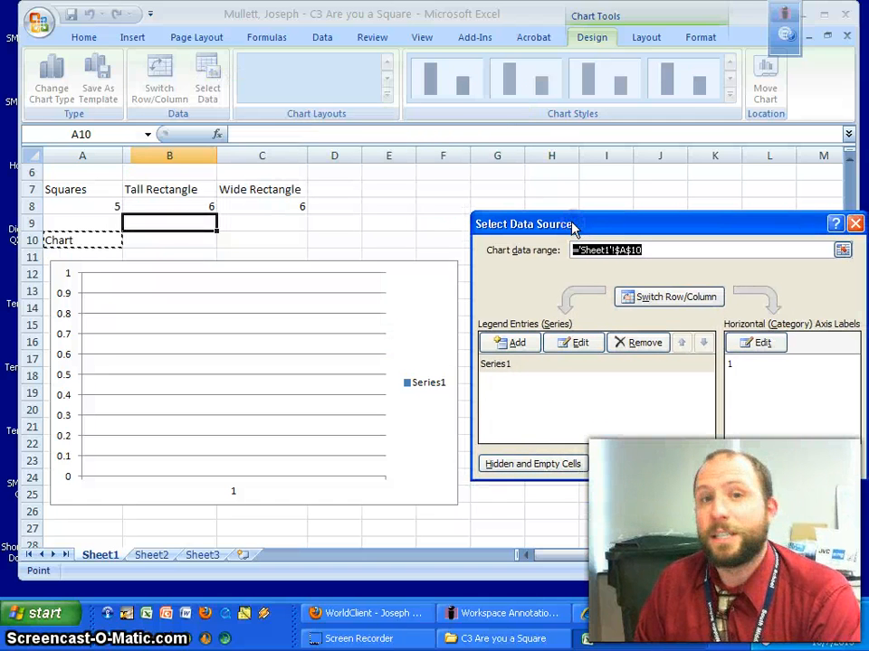
click(575, 228)
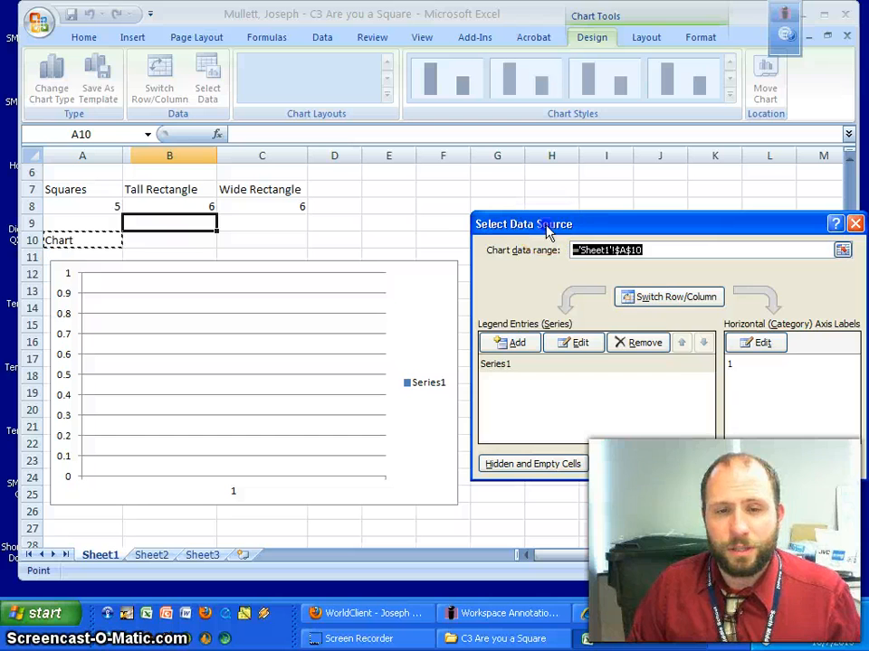
drag(545, 226, 478, 258)
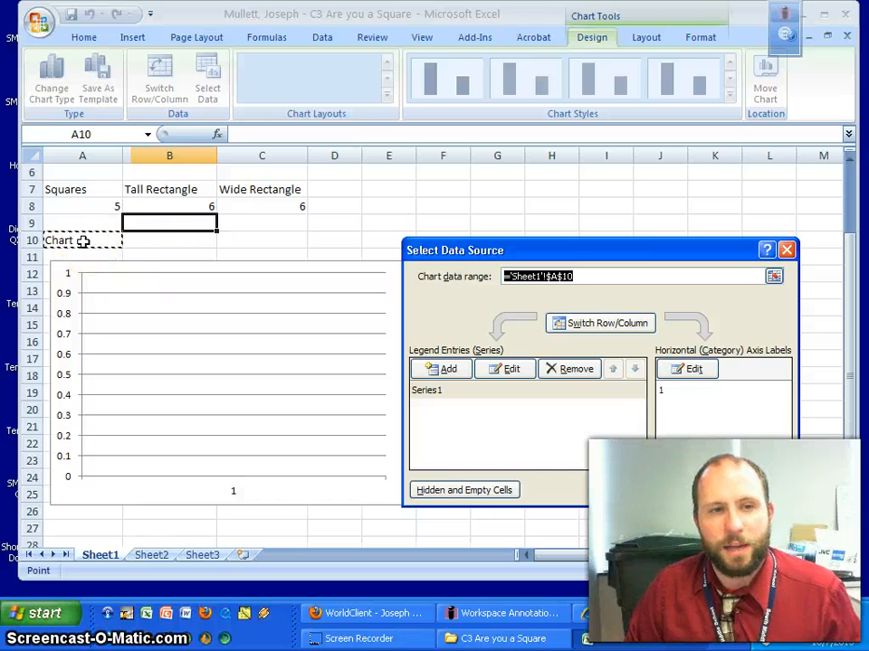
click(77, 189)
drag(77, 189, 256, 209)
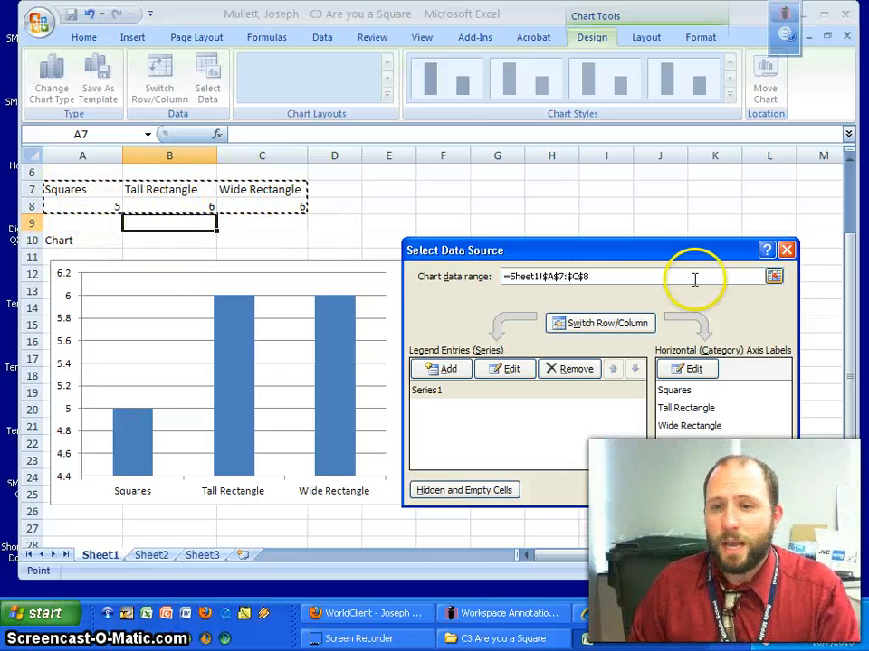
click(774, 277)
click(81, 192)
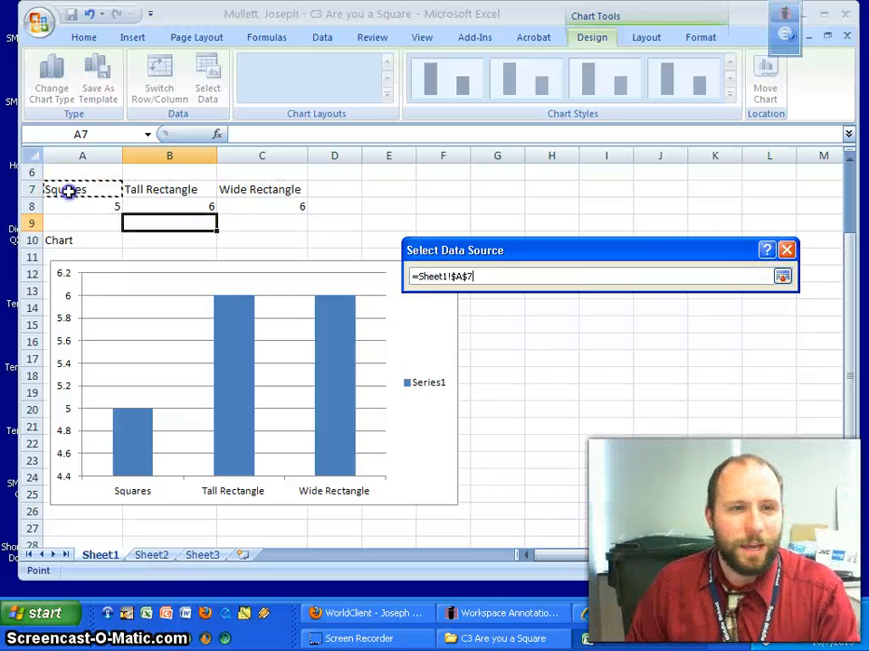
drag(69, 191, 269, 206)
click(782, 277)
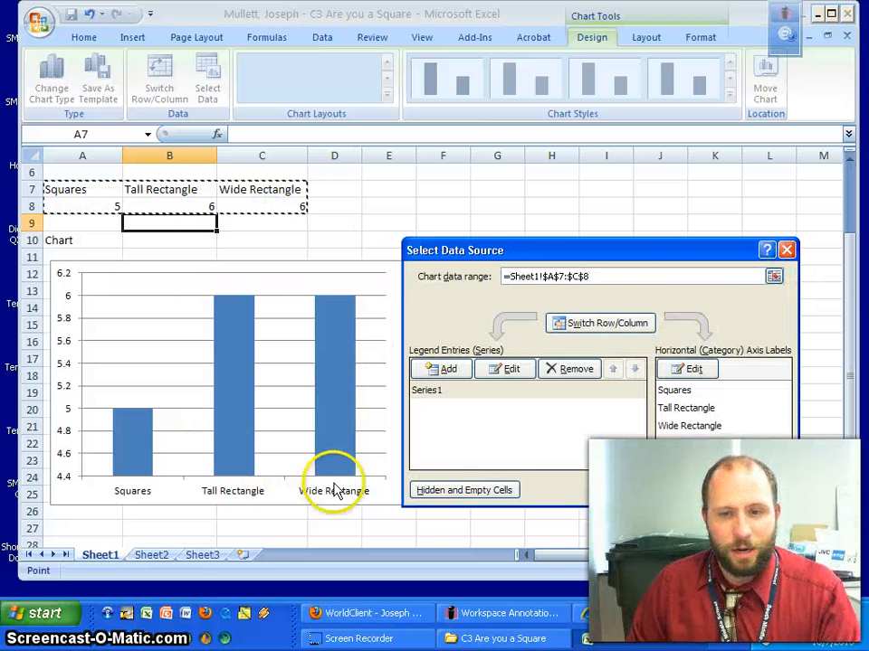
click(701, 492)
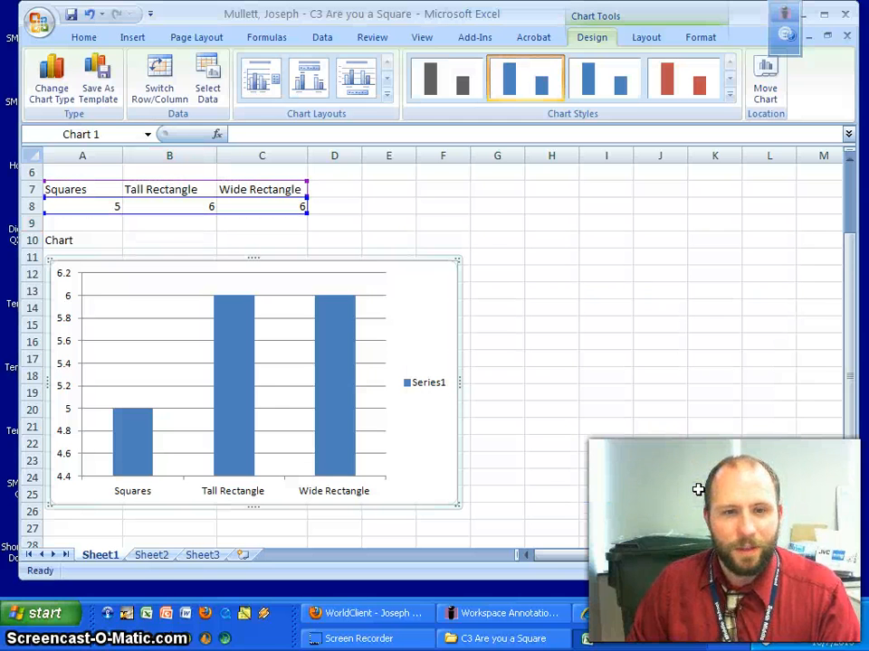
Delete the Series1 legend from the column chart.
click(422, 387)
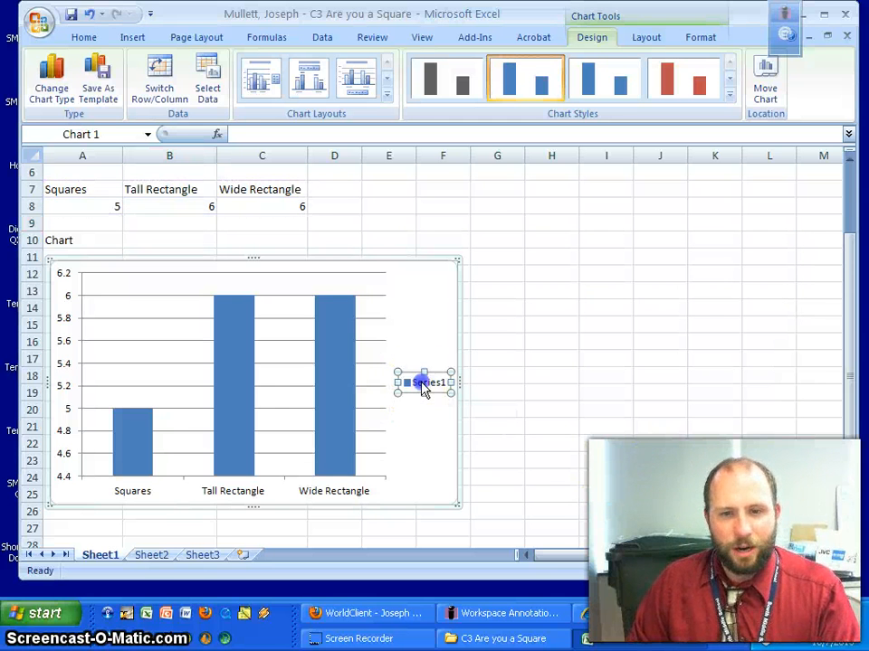
key(Delete)
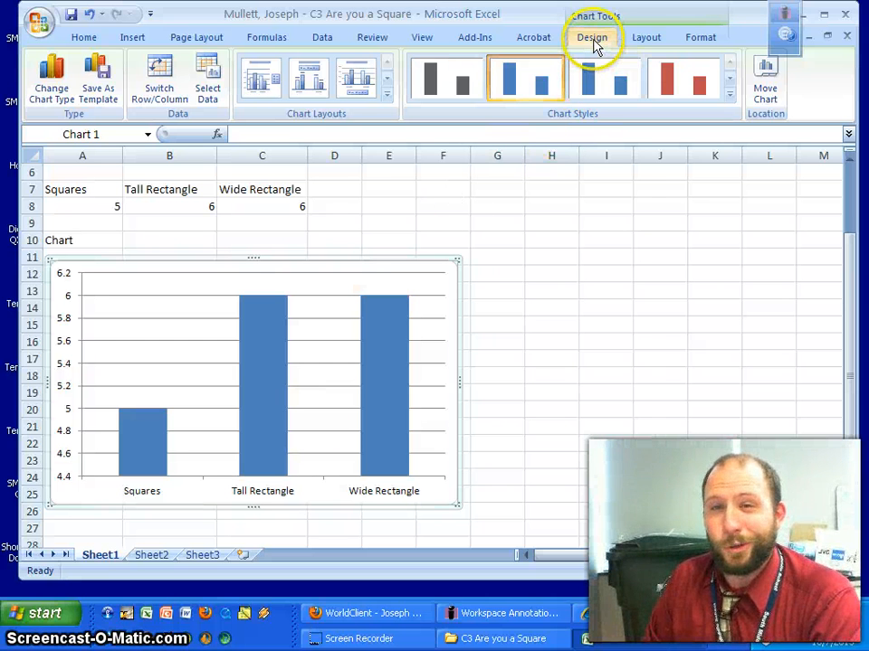
Add a chart title above the chart reading 'C3 ARE YOU A SQUARE'.
click(646, 40)
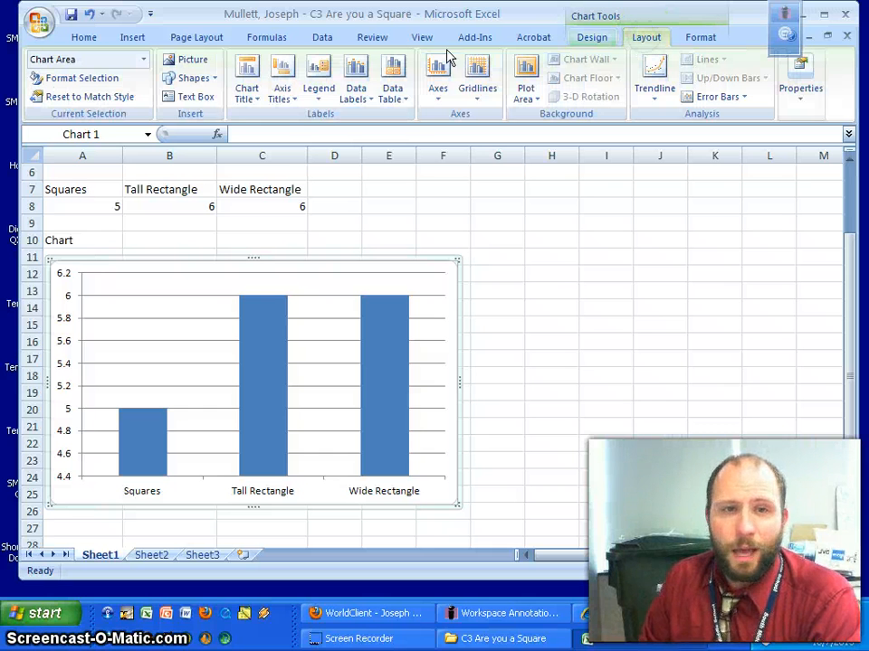
click(246, 95)
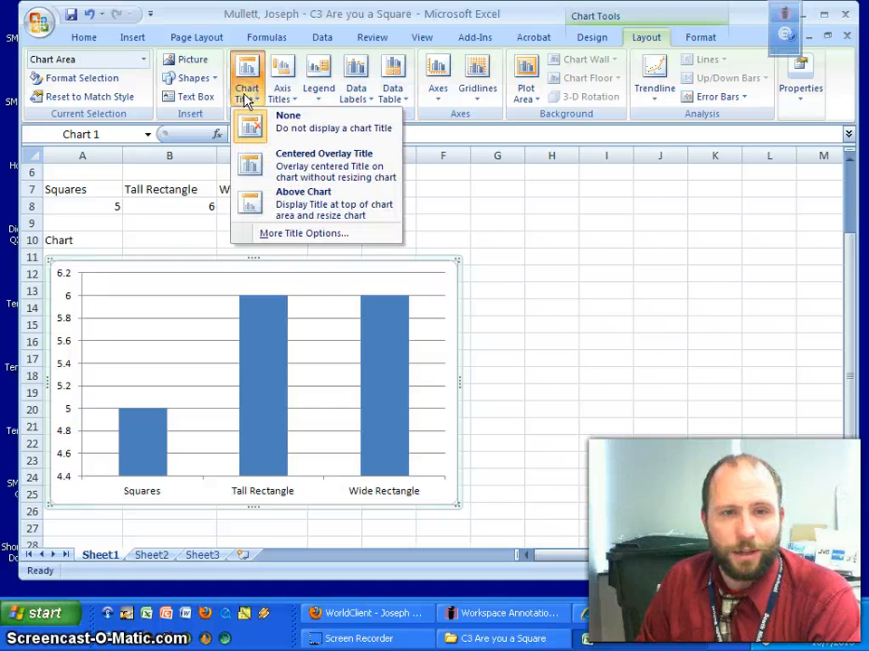
click(250, 166)
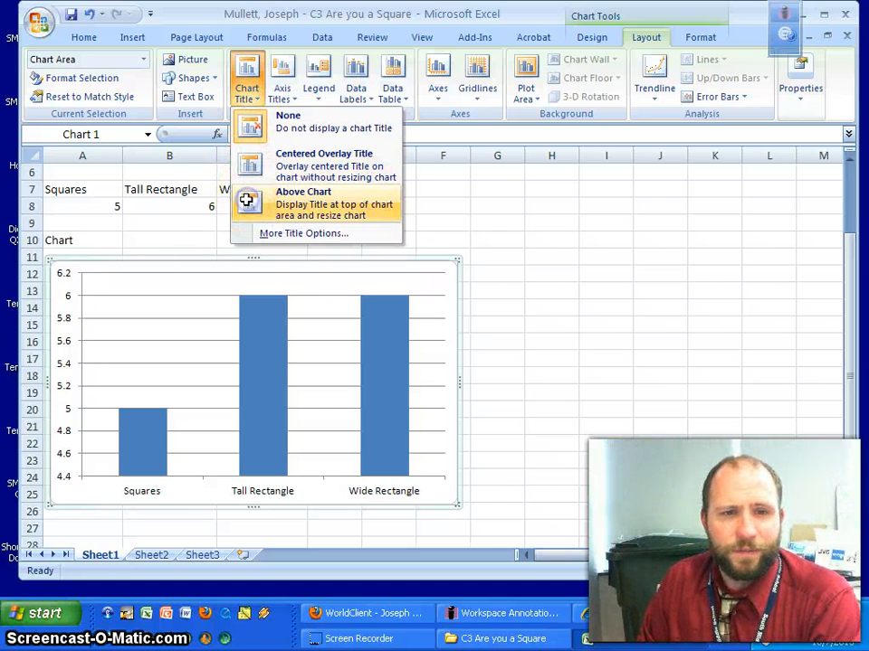
click(246, 200)
click(253, 275)
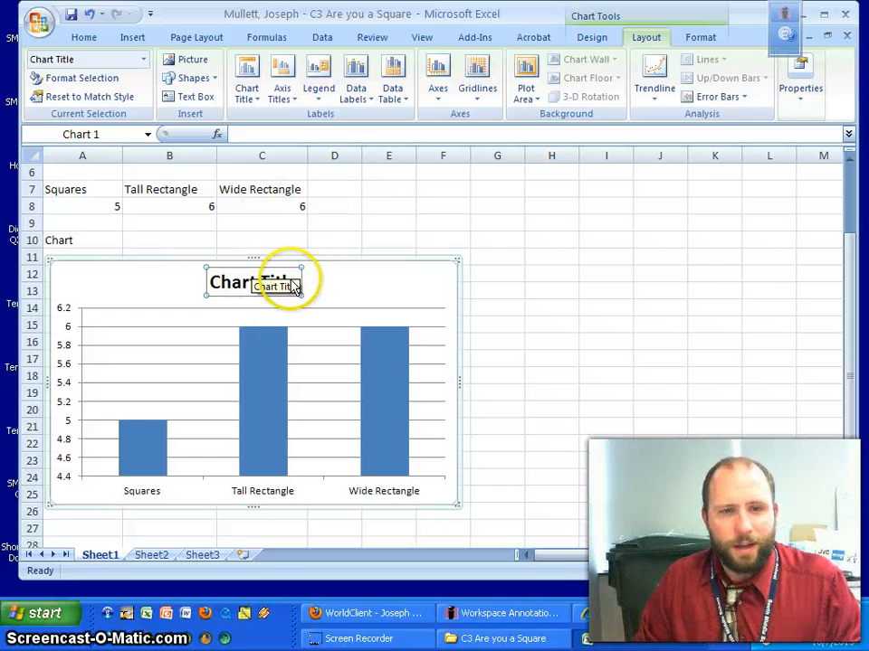
drag(224, 282, 275, 269)
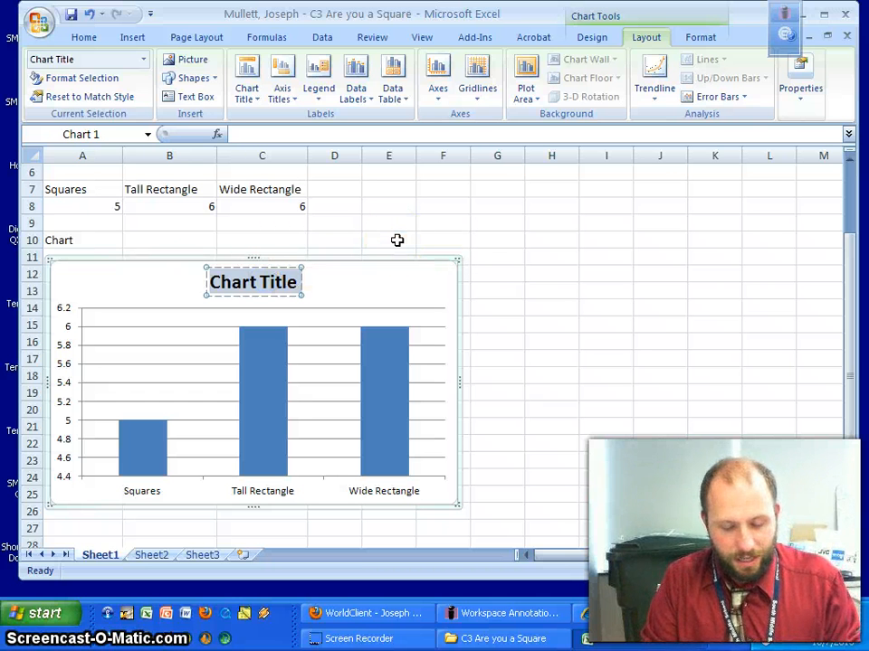
text(C3 ARE YO)
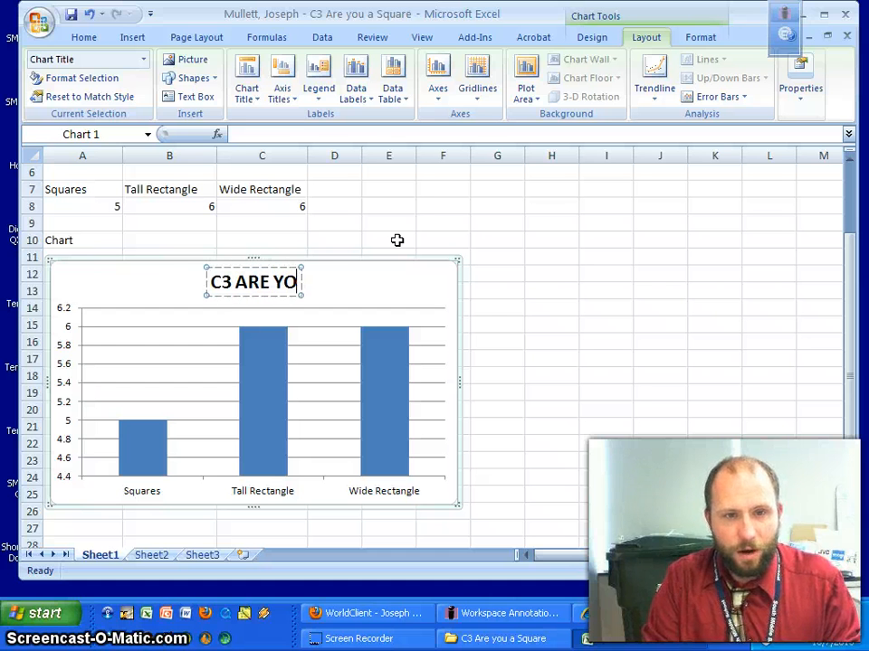
text(U A SQUARE)
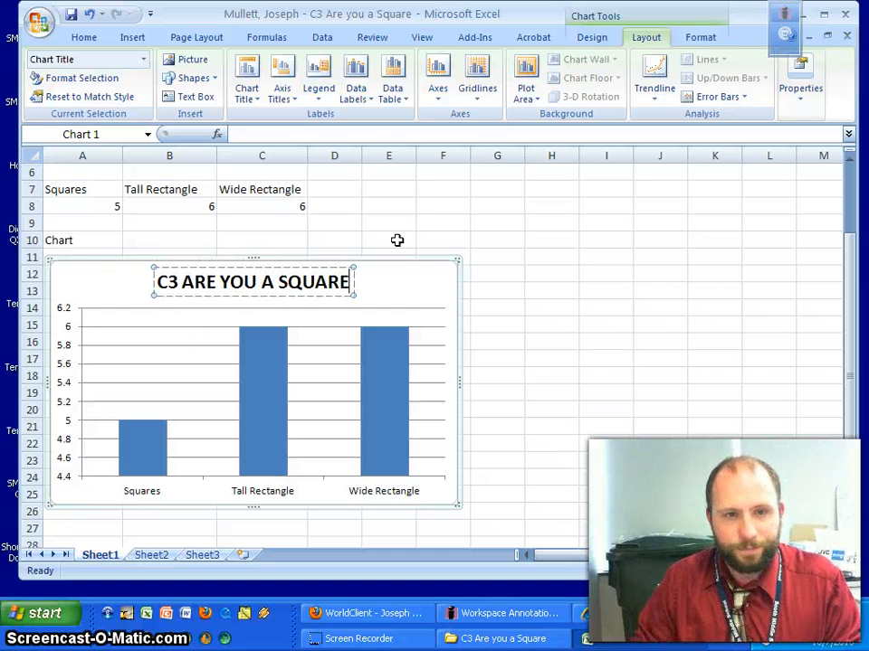
click(423, 291)
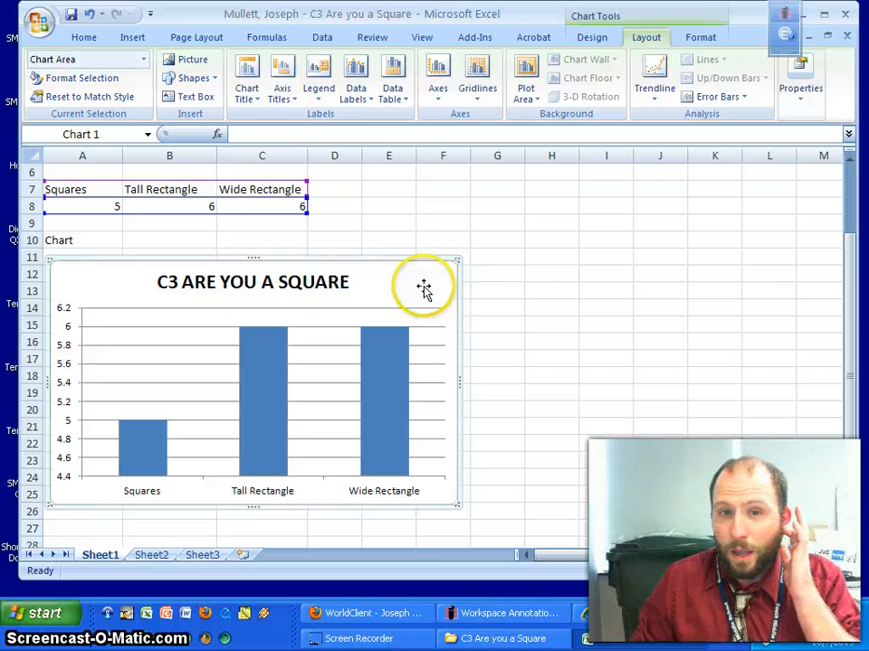
Add a horizontal axis title below the axis and a rotated vertical axis title.
click(283, 79)
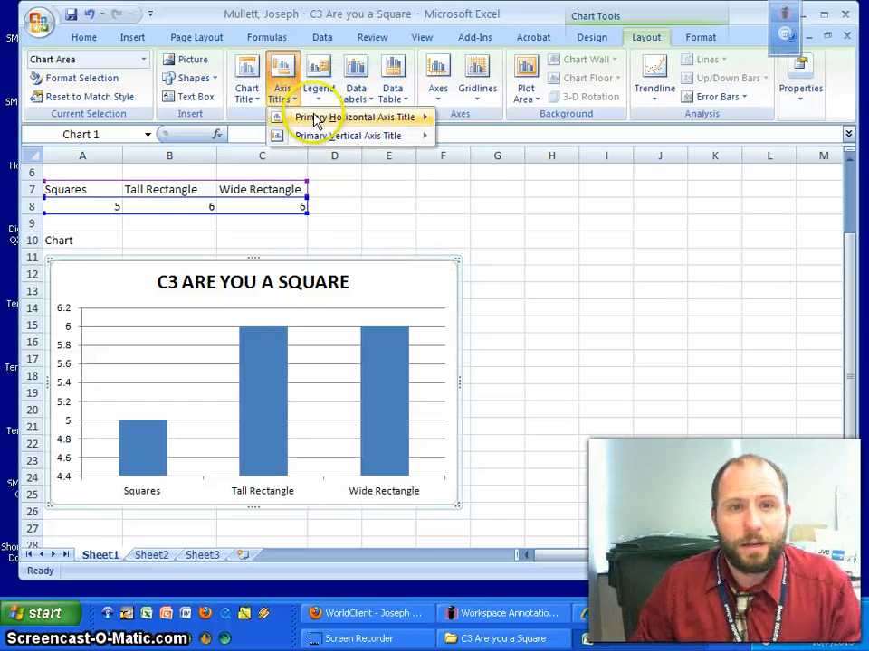
mouse_move(320, 120)
click(524, 161)
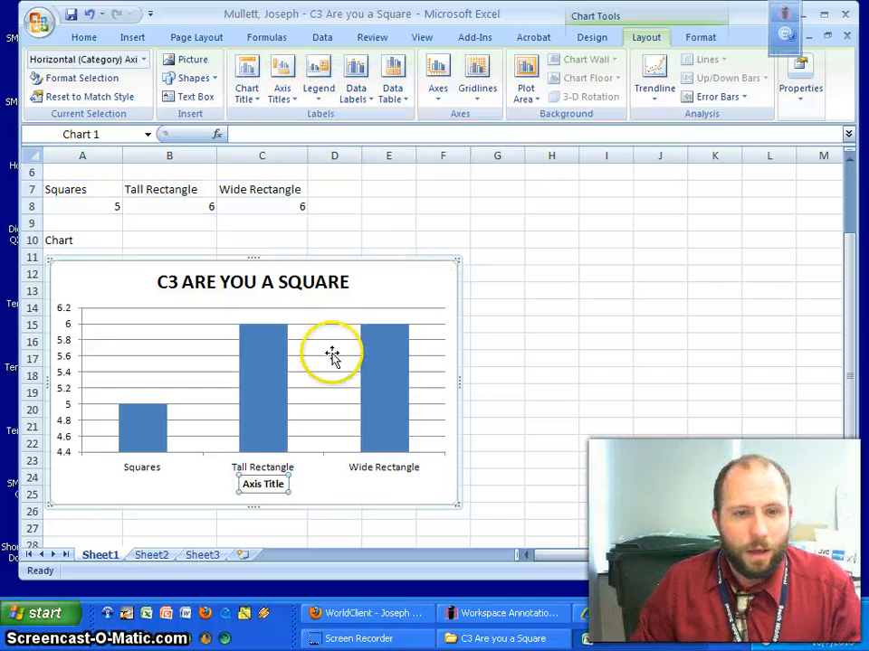
click(292, 101)
mouse_move(311, 141)
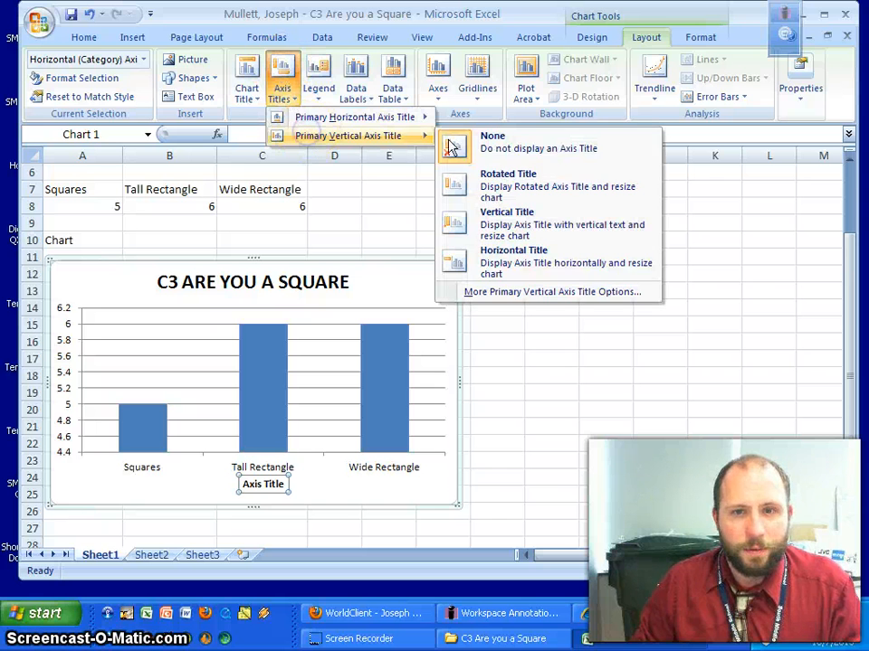
click(529, 188)
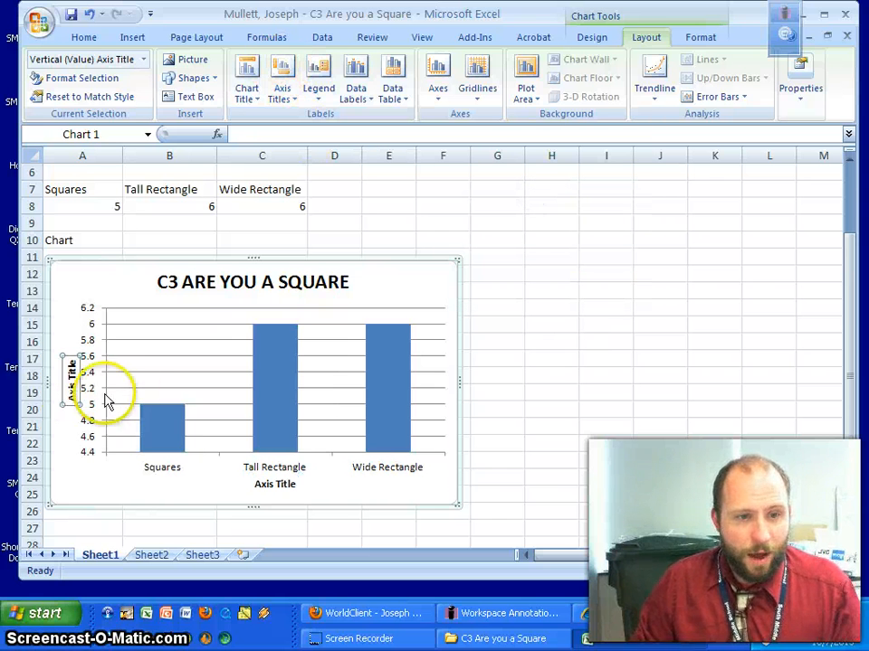
Rename the axis titles to 'Number of students' and 'Shape of Students'.
click(274, 486)
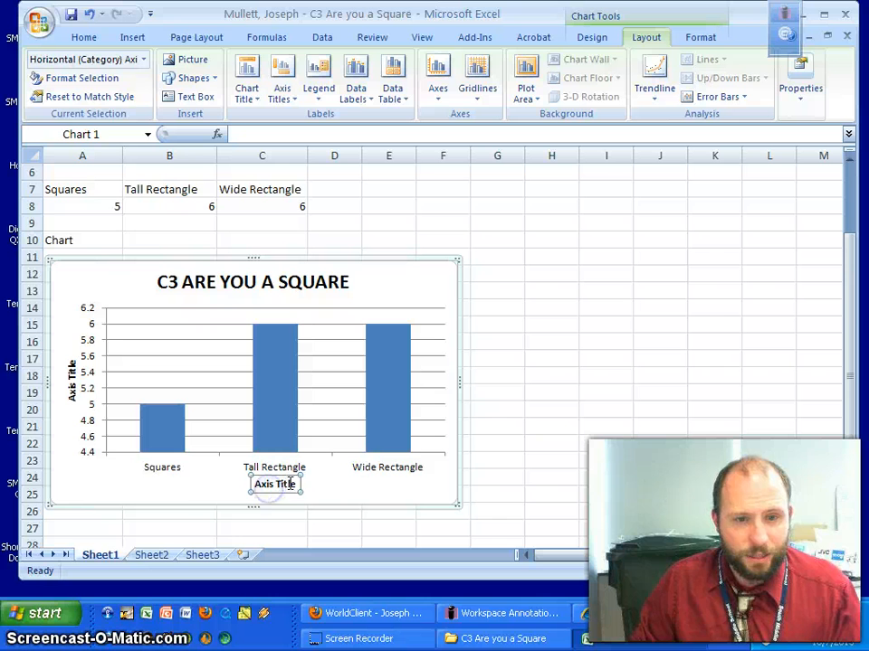
double_click(72, 396)
click(66, 374)
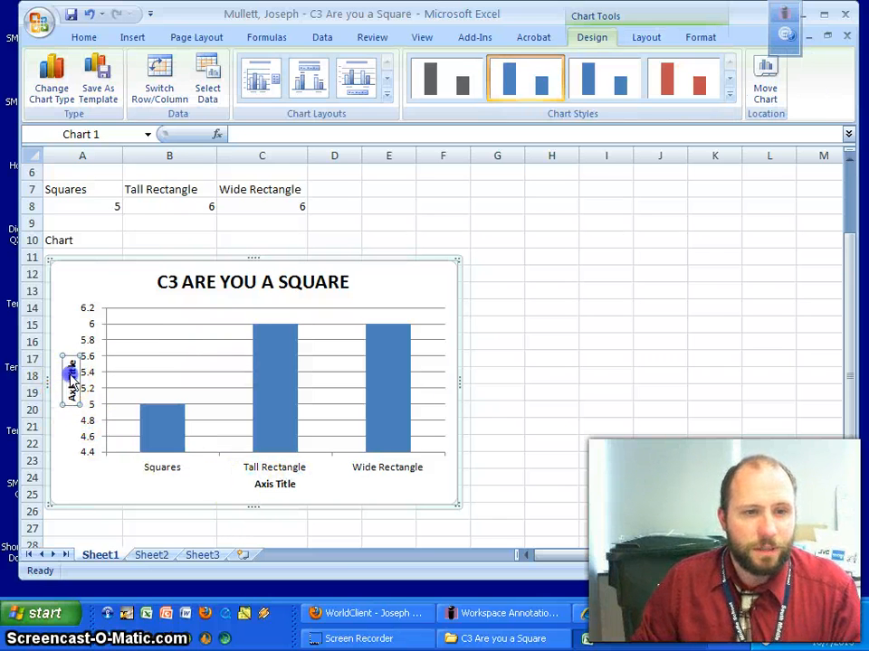
key(Delete)
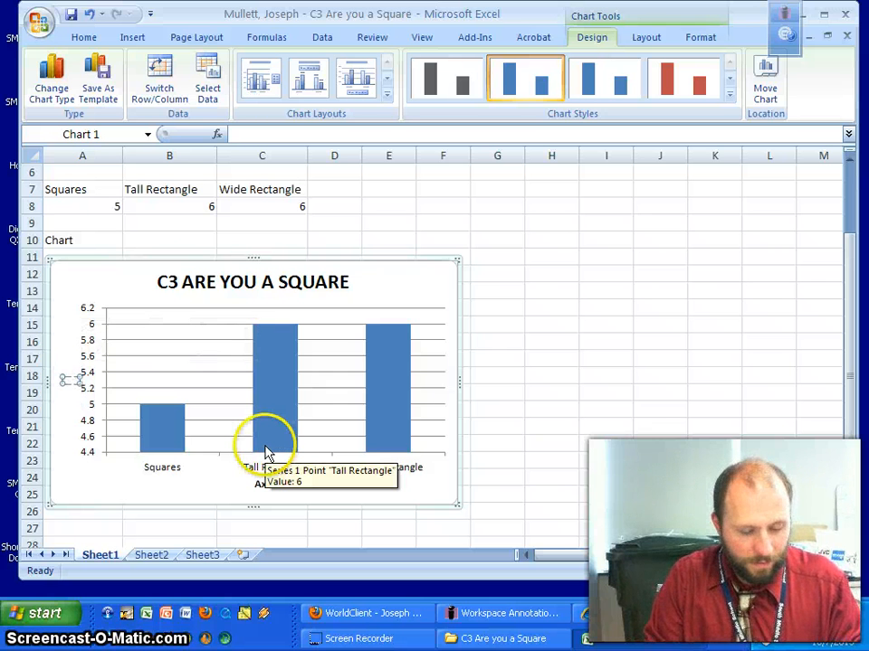
text(Number of students)
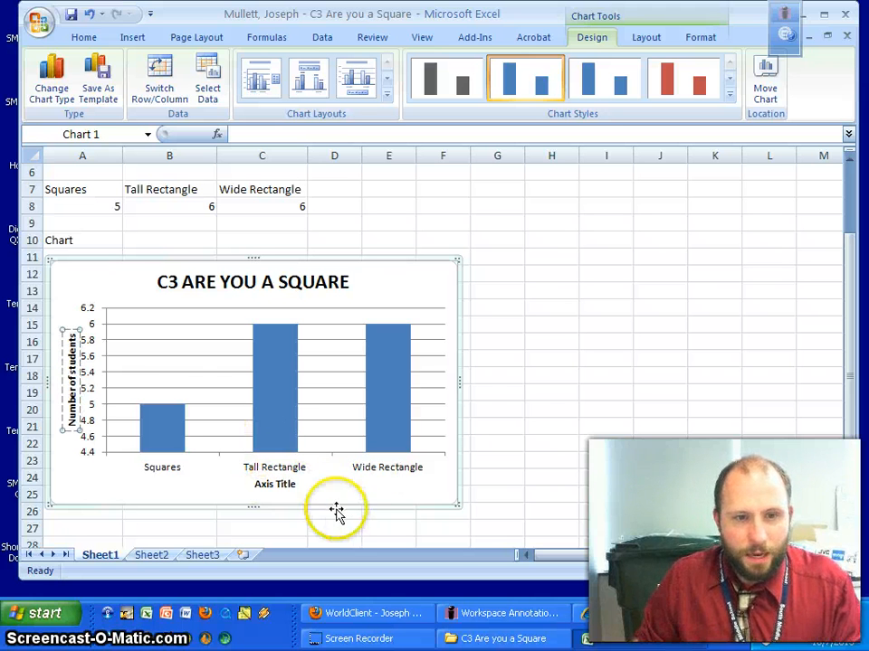
double_click(290, 486)
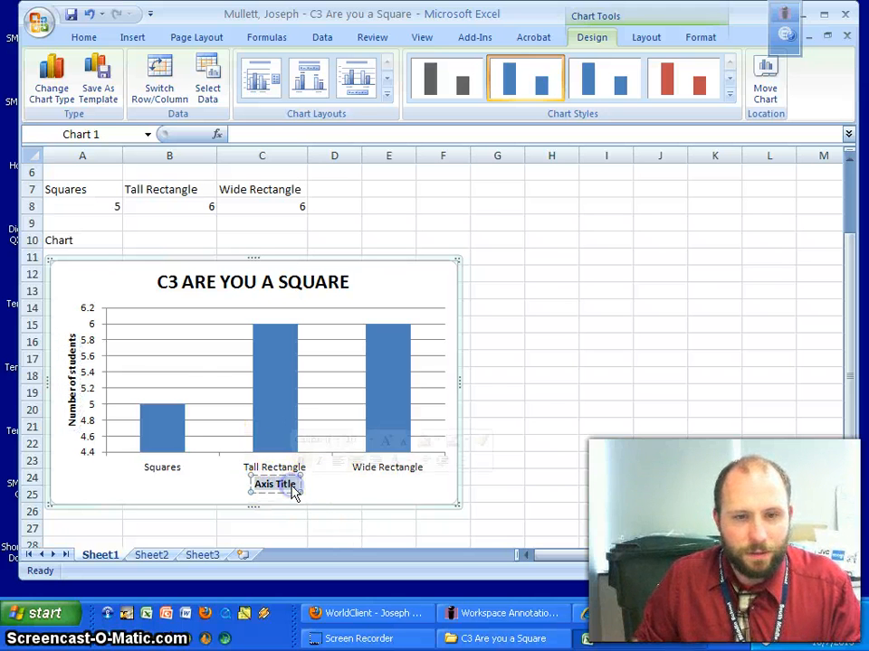
text(Shape of Students)
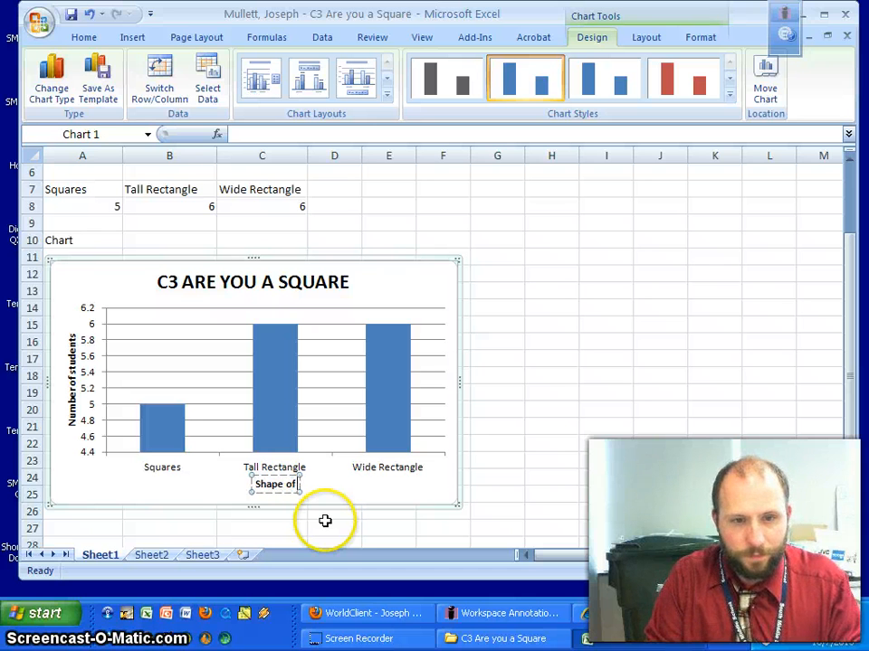
click(376, 482)
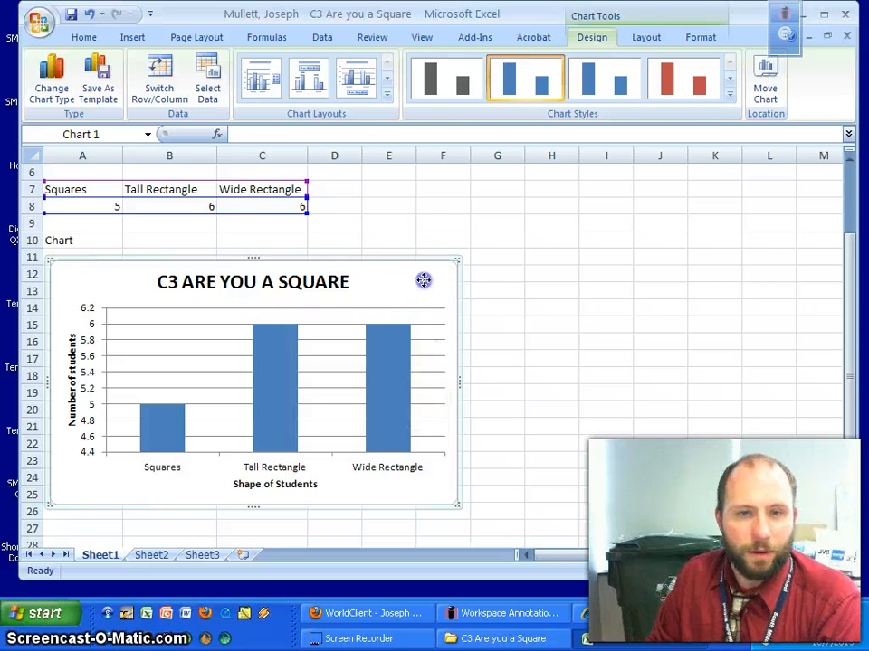
click(406, 241)
Zoom out and deselect the chart to view the whole worksheet.
double_click(731, 571)
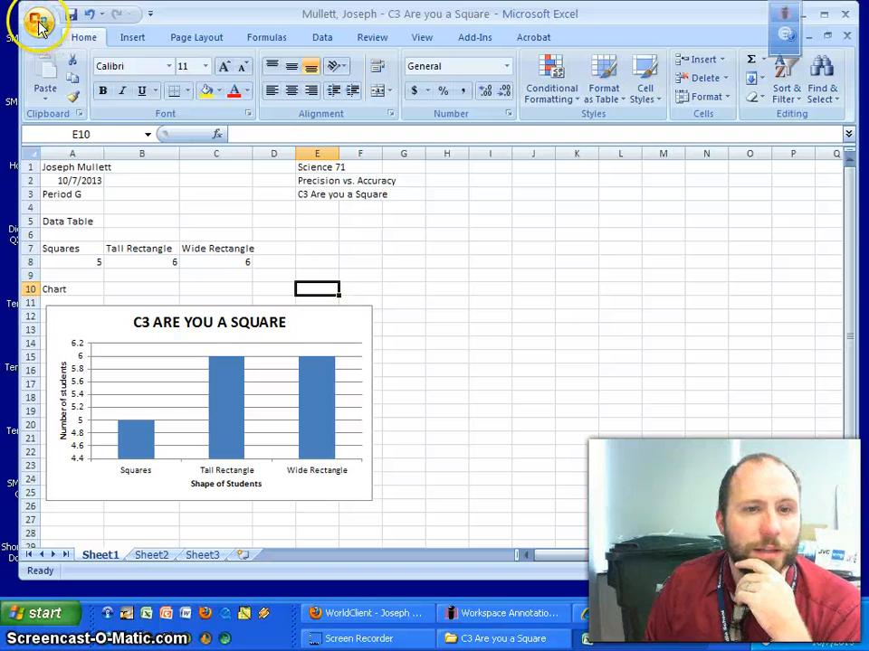
click(275, 235)
click(215, 223)
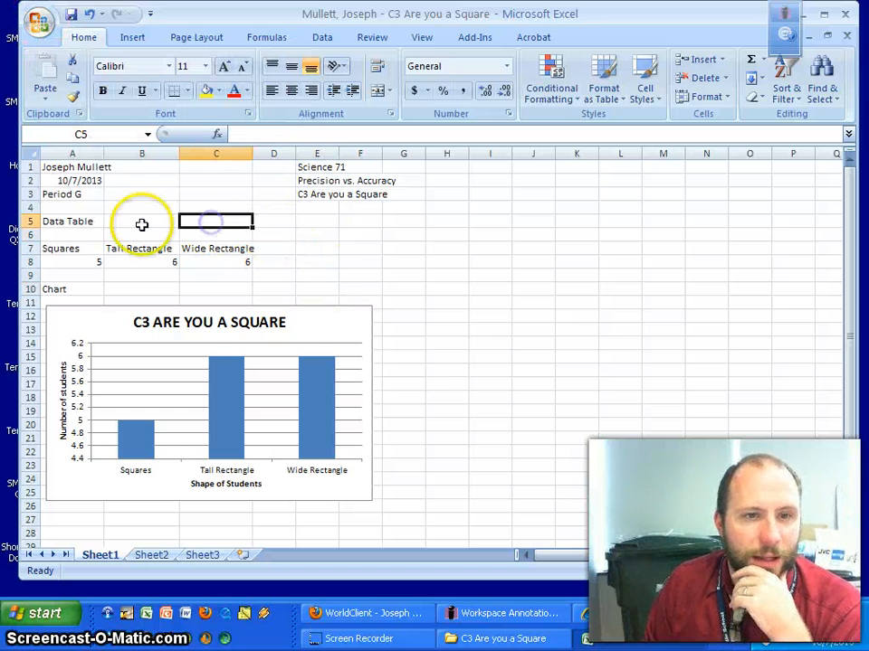
click(141, 222)
click(273, 234)
click(195, 237)
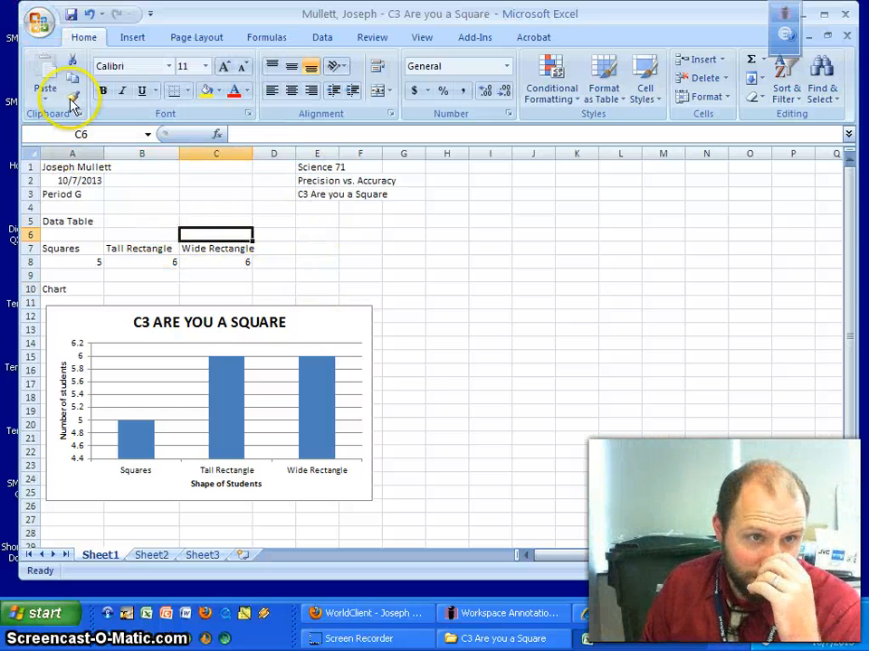
Show the worksheet in Print Preview.
click(39, 23)
mouse_move(87, 217)
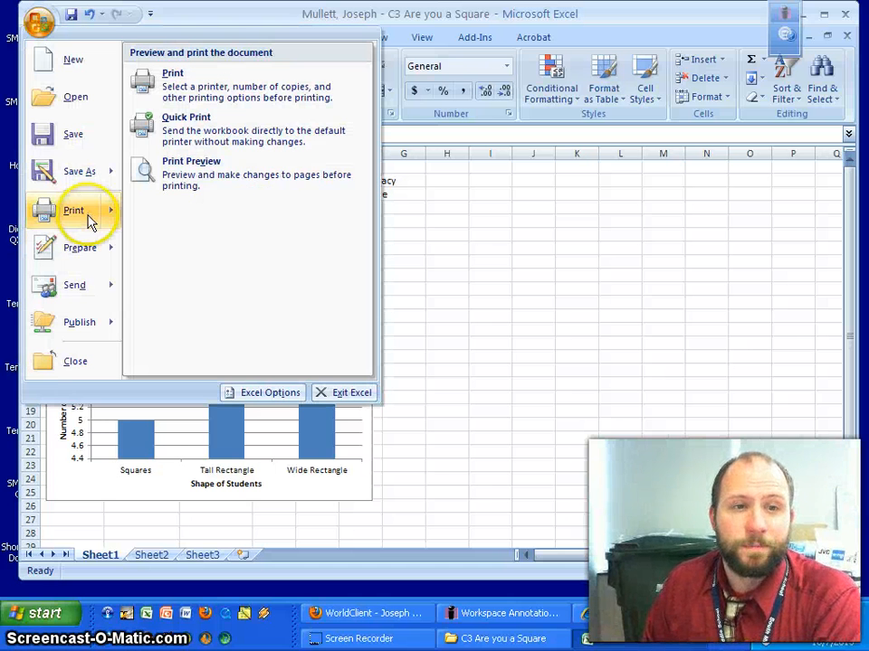
click(223, 181)
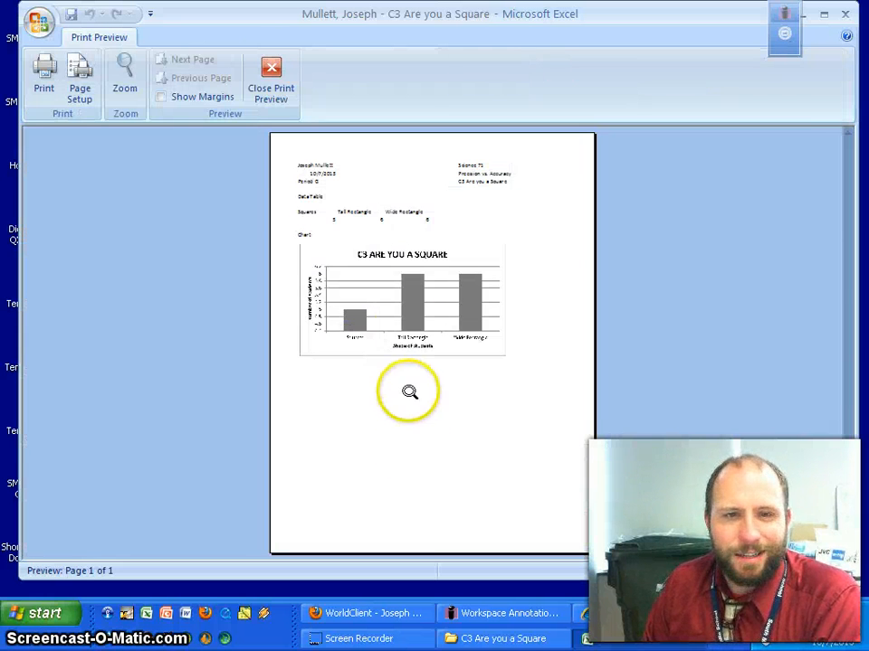
Zoom into the chart in the preview, then close Print Preview to return to Normal view.
click(409, 326)
scroll(553, 403, up, 3)
scroll(553, 404, down, 5)
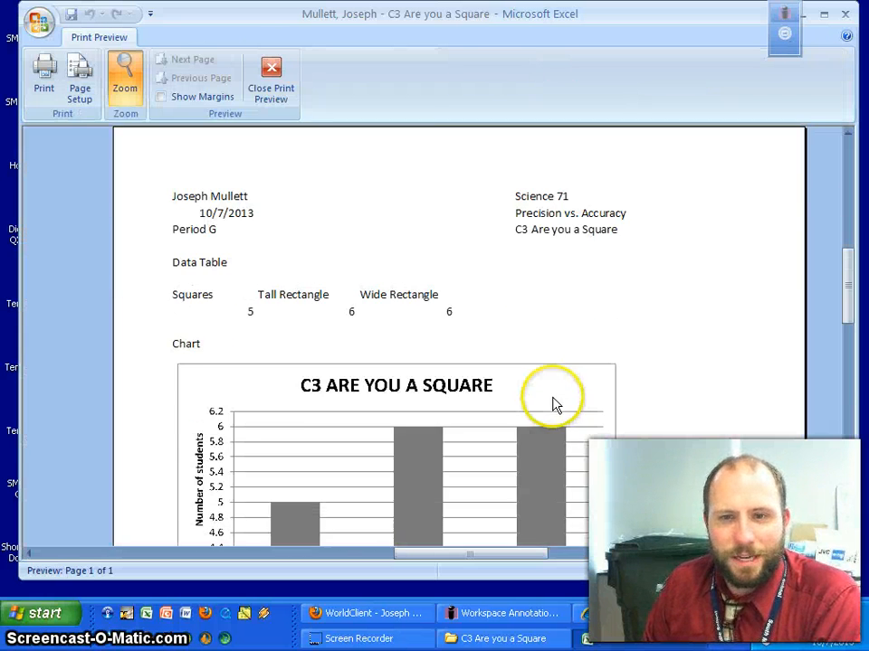
scroll(553, 404, up, 4)
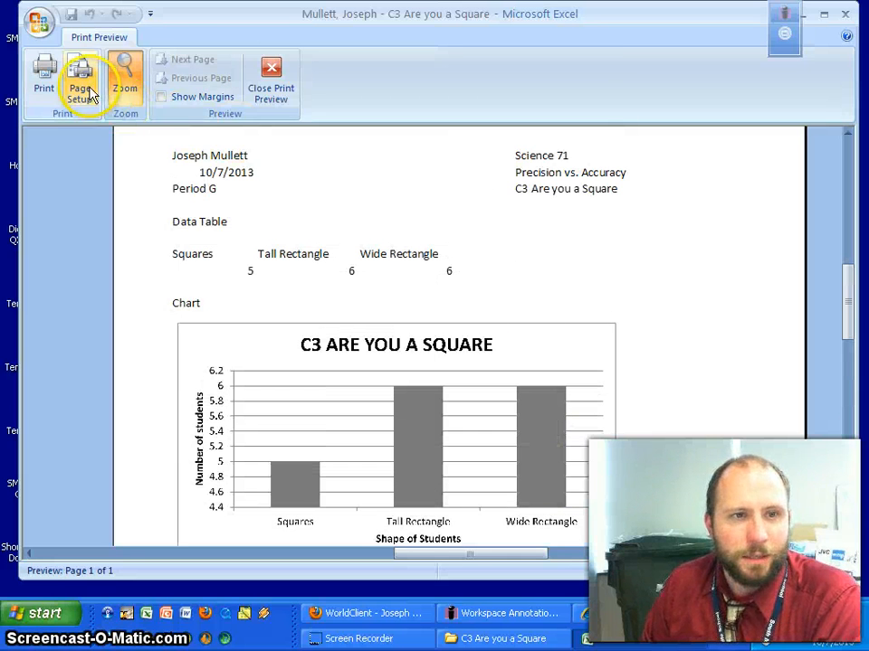
click(272, 85)
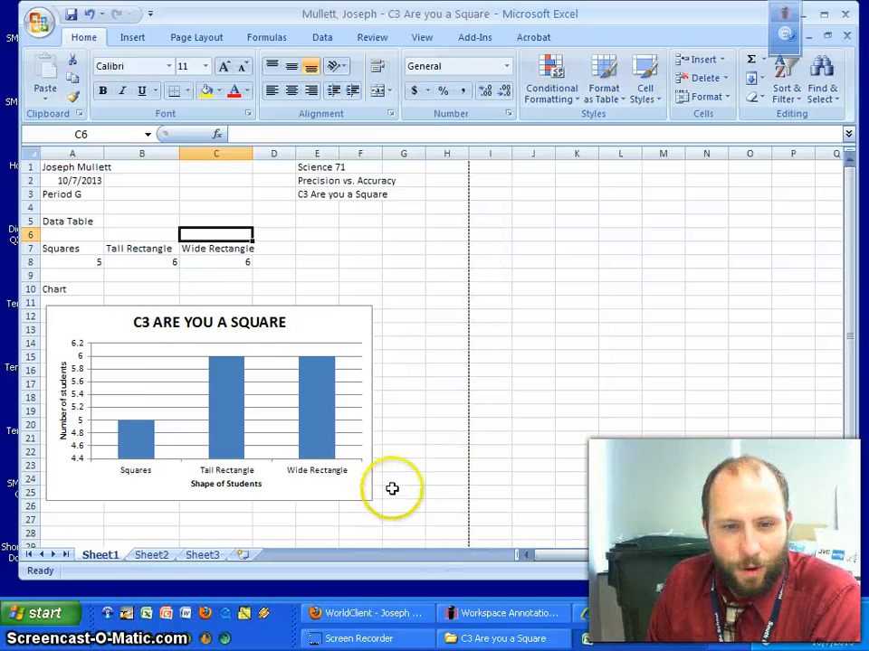
Set the page orientation to Landscape so the printable page reaches column K.
scroll(428, 465, down, 7)
scroll(427, 465, down, 2)
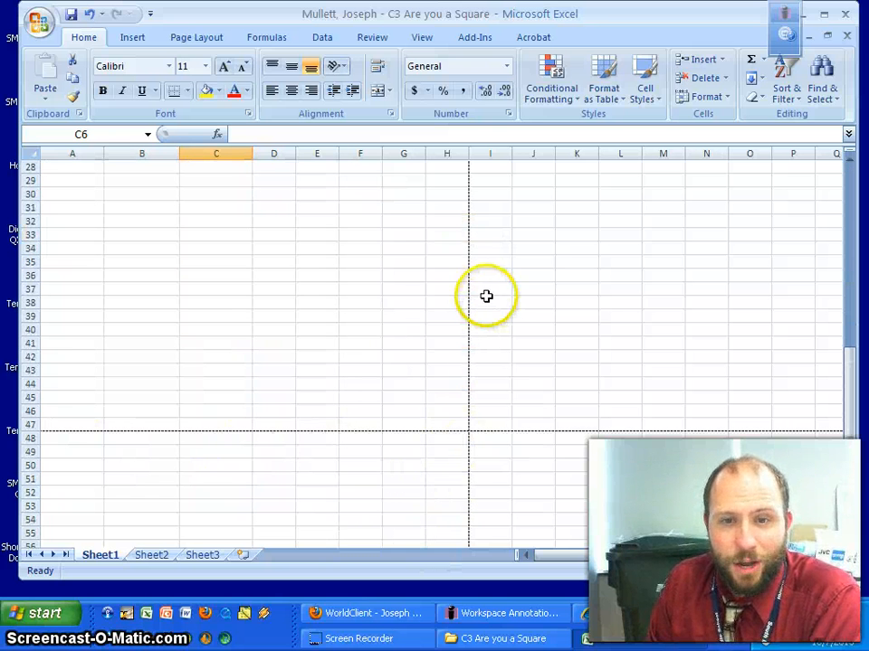
scroll(486, 296, up, 9)
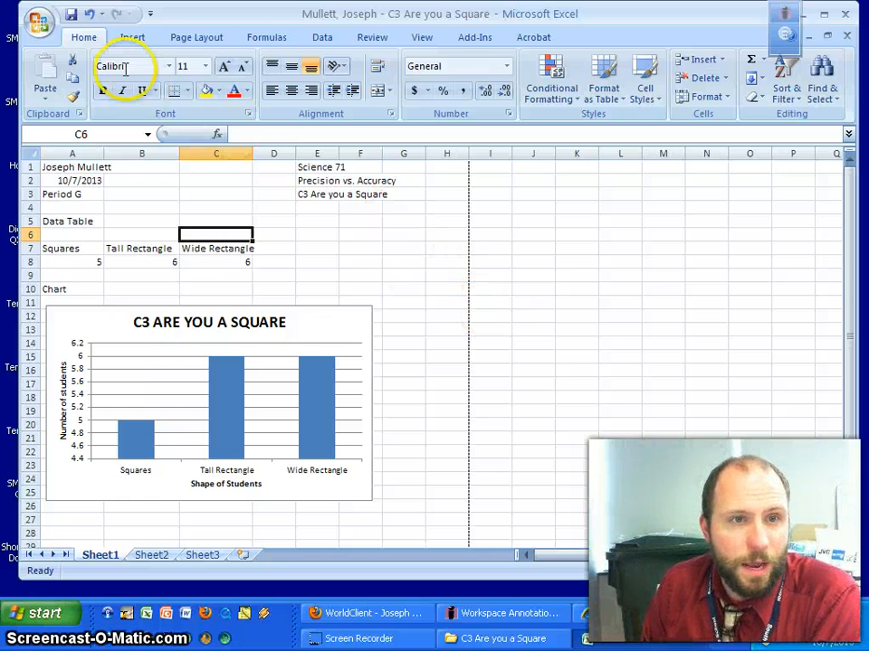
click(222, 39)
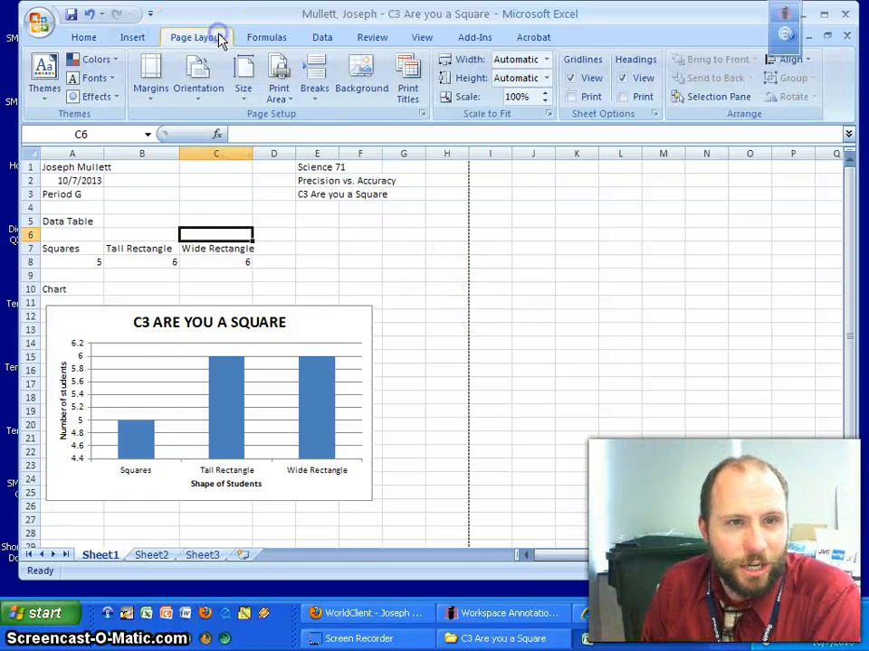
click(200, 87)
click(217, 170)
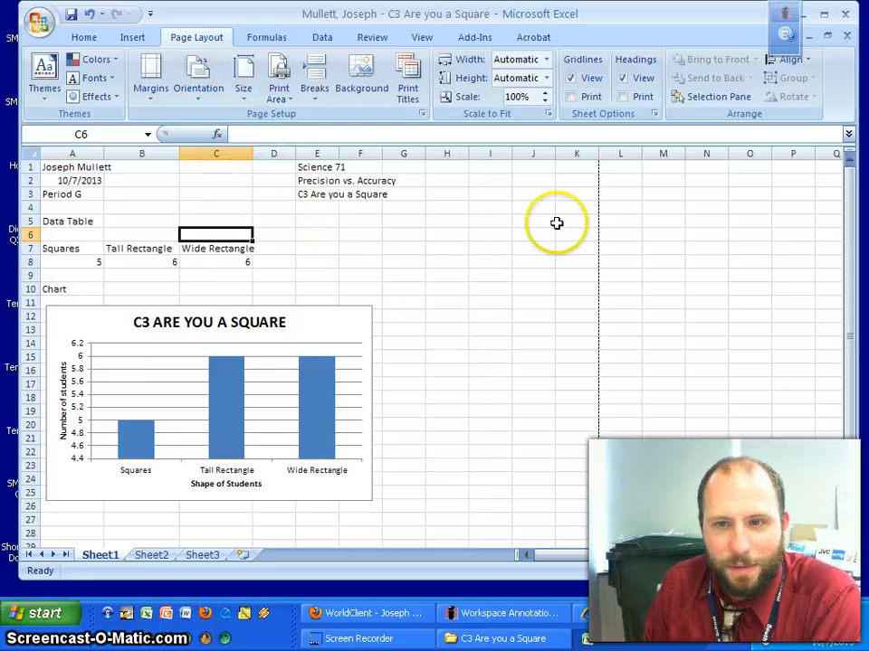
scroll(435, 335, down, 2)
Drag the chart larger to about column K and row 31, then check its titles.
click(366, 416)
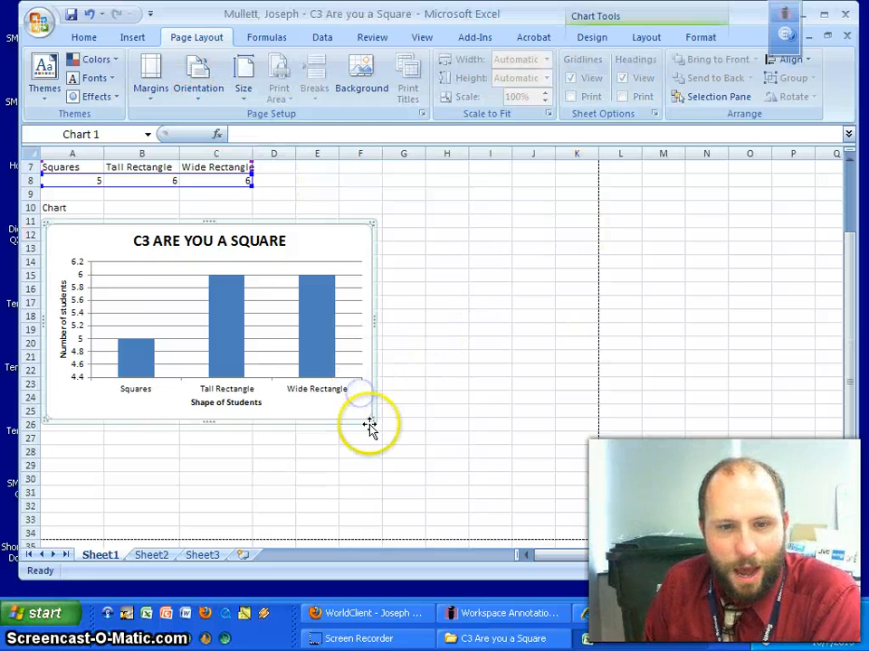
drag(371, 418, 570, 497)
click(504, 199)
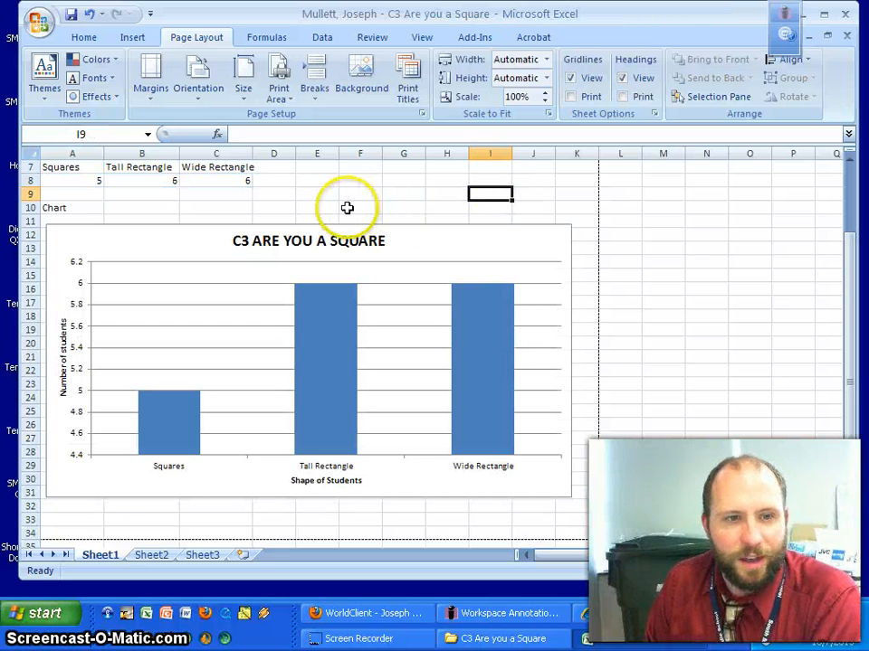
click(335, 481)
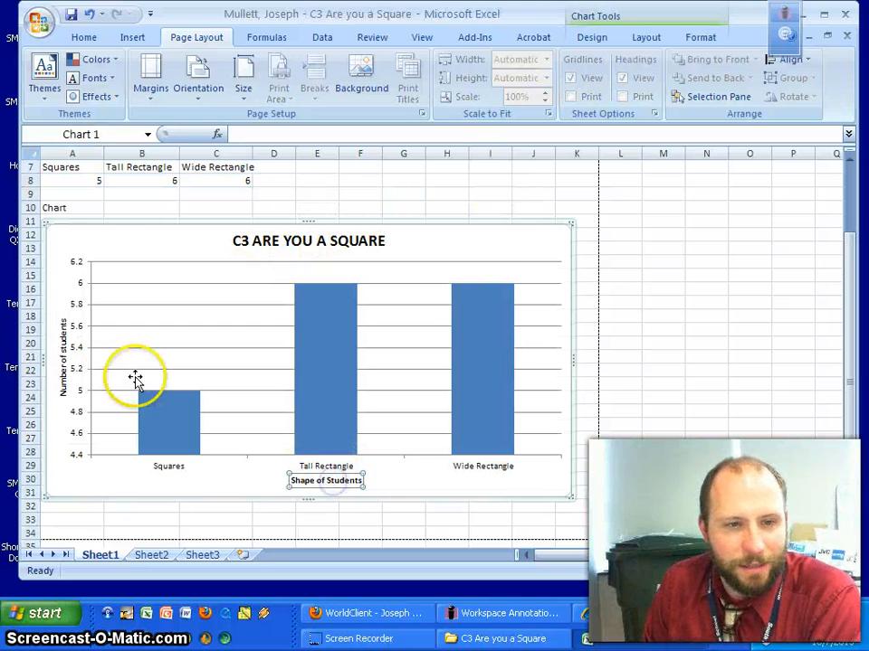
click(69, 358)
click(328, 239)
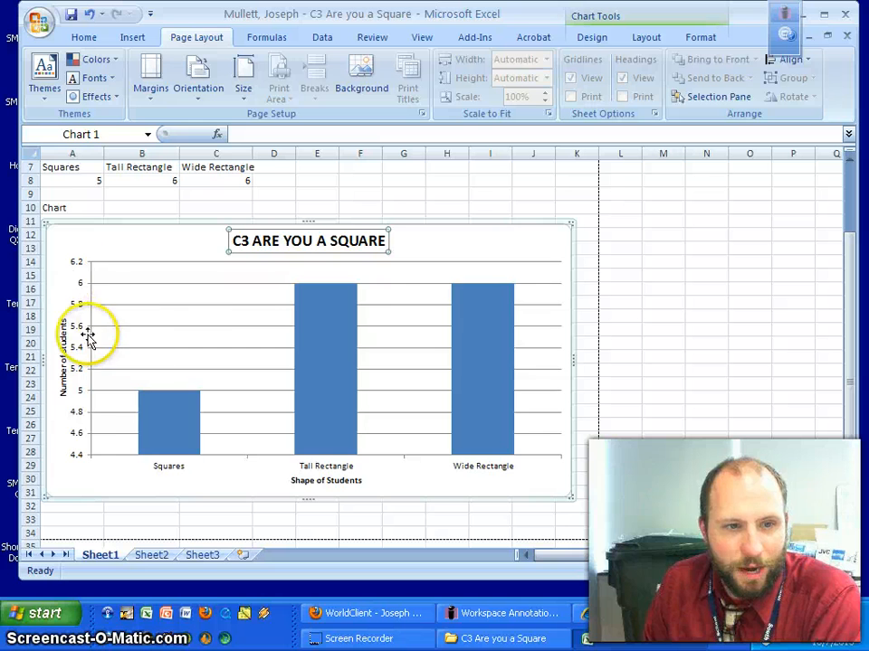
Deselect the chart and bring up the Office menu's Print choices.
scroll(122, 418, up, 2)
click(321, 260)
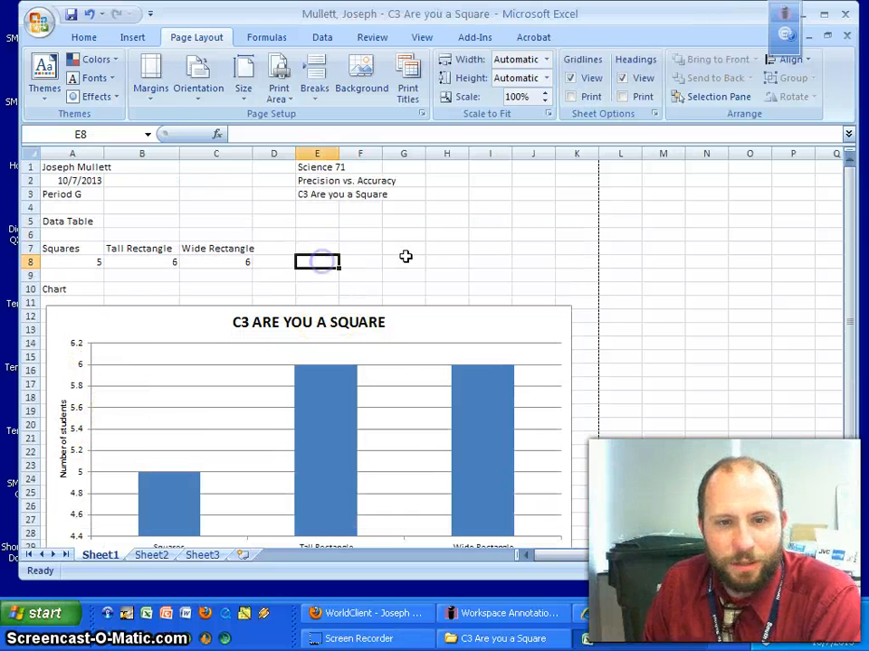
scroll(405, 258, down, 3)
scroll(422, 259, up, 3)
click(124, 195)
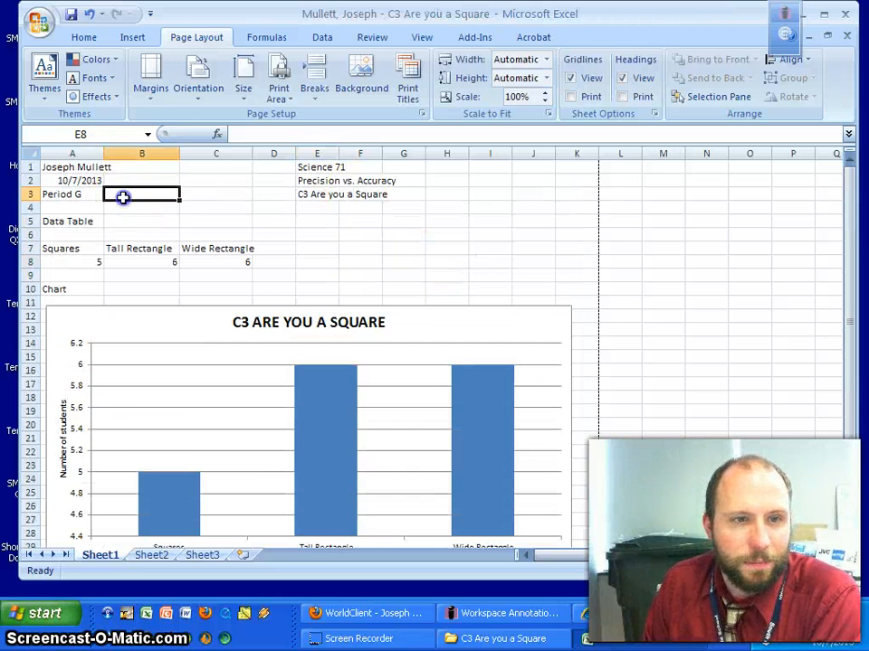
click(39, 36)
Show the landscape page with the enlarged chart in Print Preview and scroll across it.
mouse_move(43, 209)
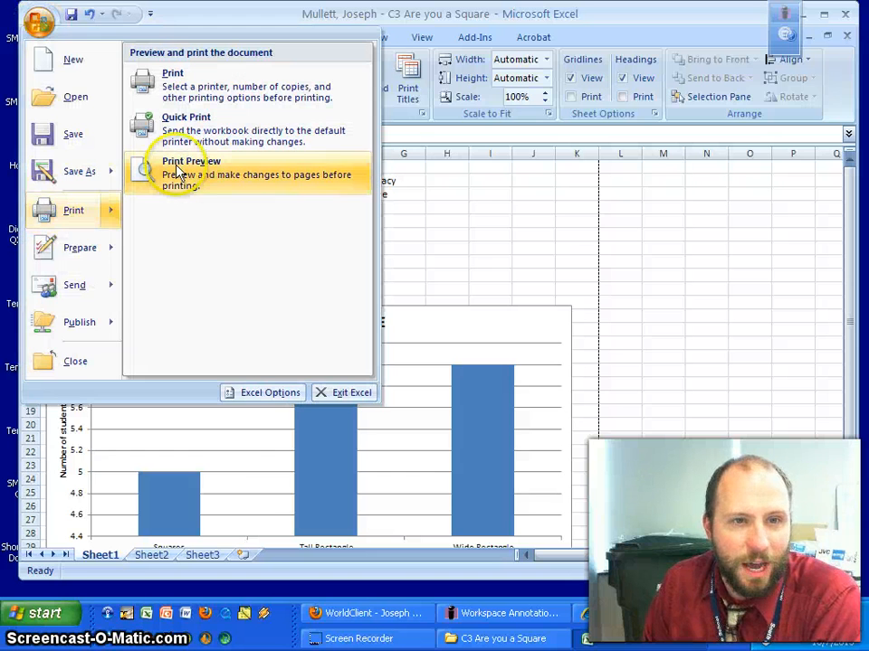
click(176, 166)
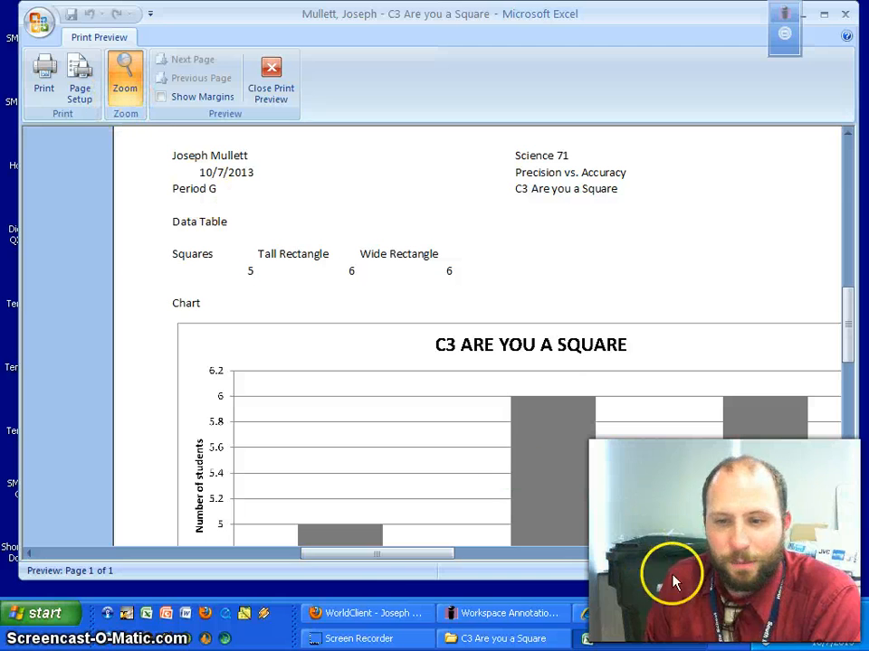
drag(392, 566, 190, 558)
scroll(447, 392, down, 3)
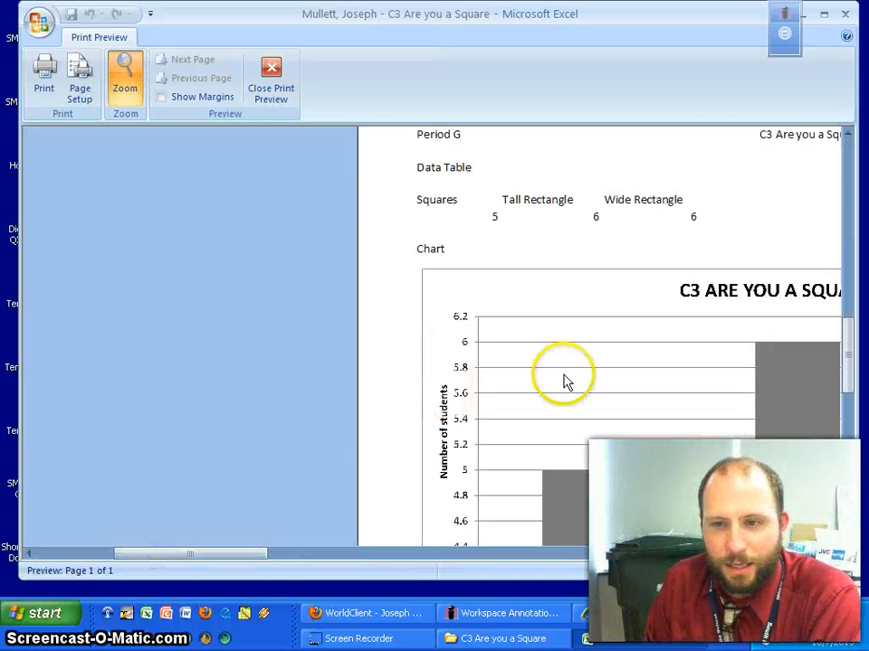
drag(268, 555, 590, 556)
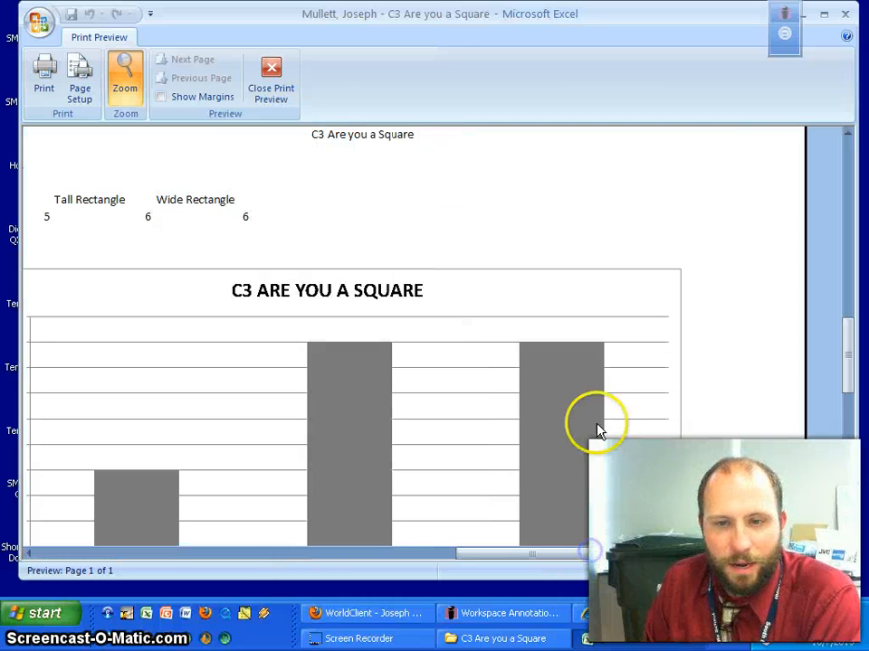
scroll(568, 423, down, 6)
scroll(569, 423, up, 5)
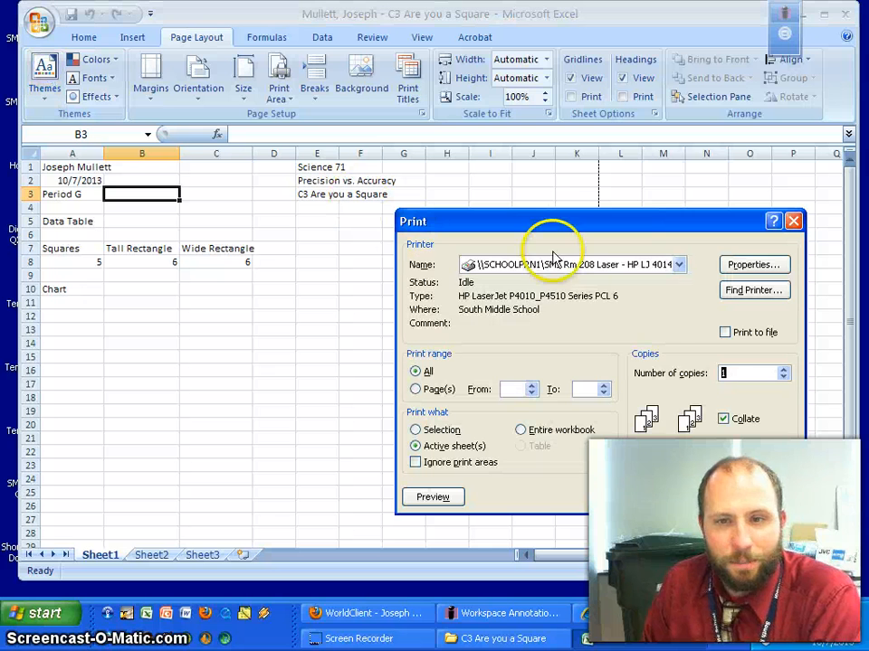
Look through the printer list unchanged, then dismiss the Print dialog without printing.
click(574, 263)
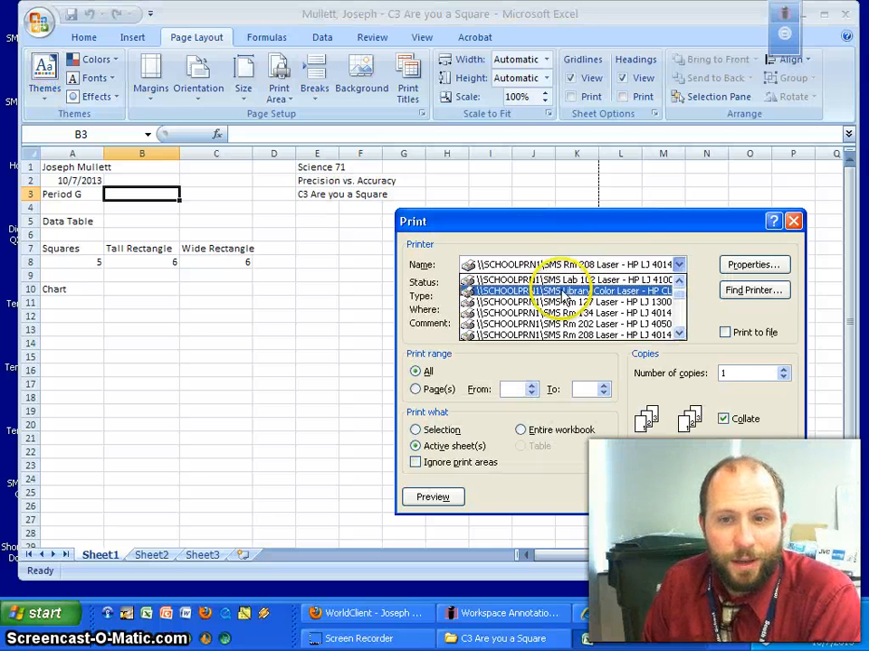
click(762, 498)
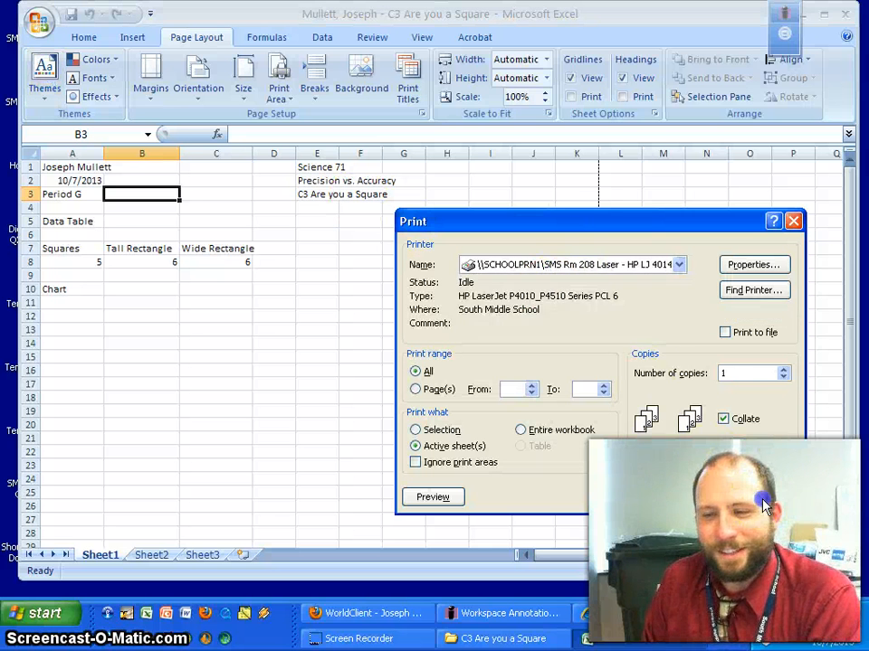
click(761, 498)
scroll(324, 313, down, 2)
scroll(324, 313, down, 1)
scroll(326, 316, up, 1)
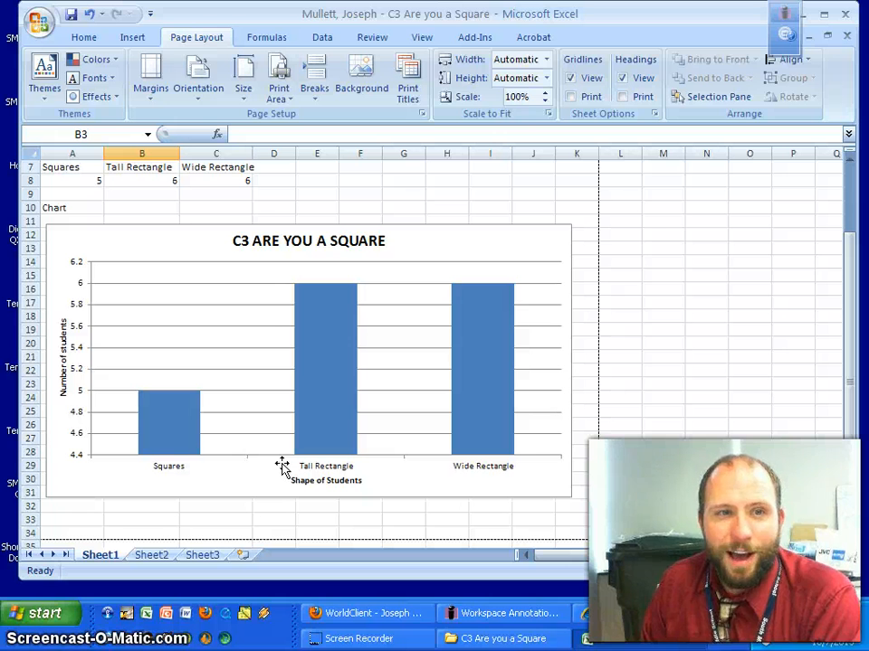
Change the chart type to the basic Pie with Squares, Tall Rectangle and Wide Rectangle slices.
click(491, 235)
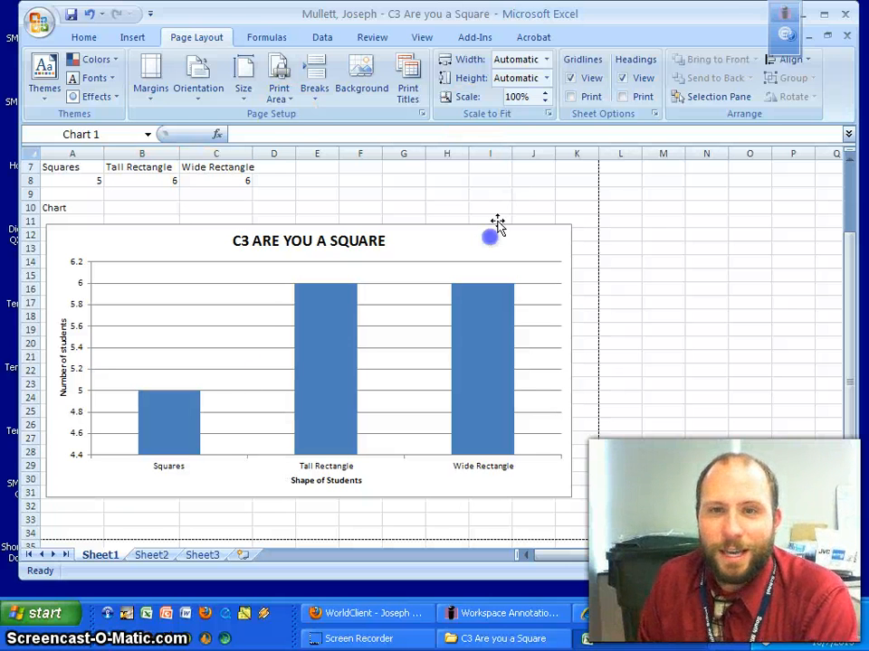
click(606, 42)
click(58, 80)
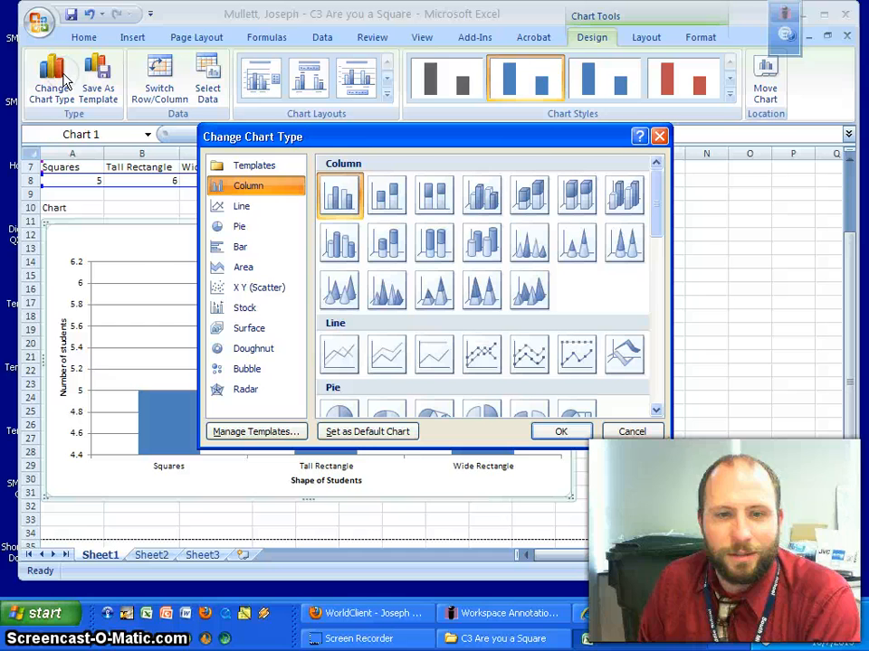
click(249, 233)
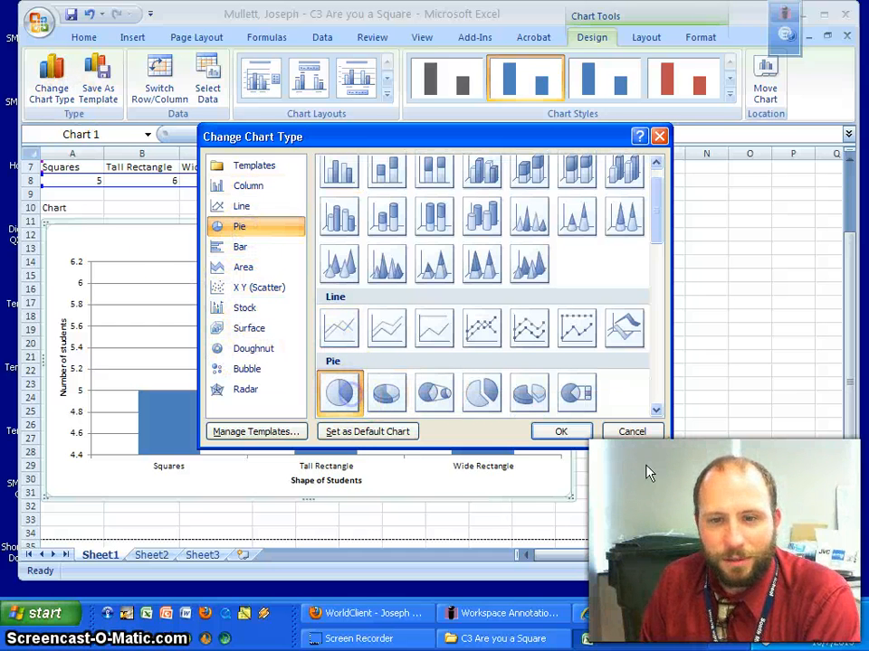
click(542, 432)
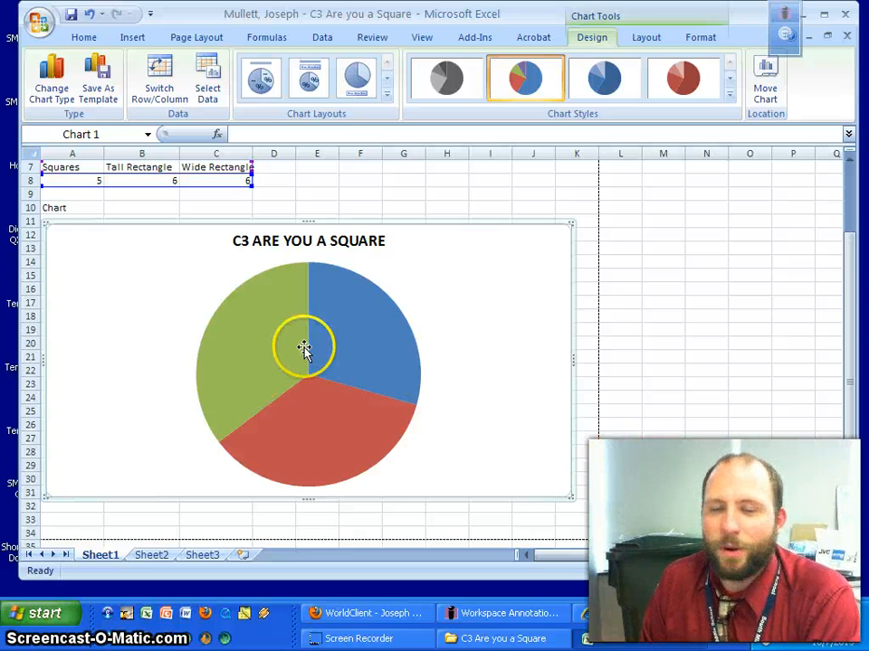
mouse_move(306, 360)
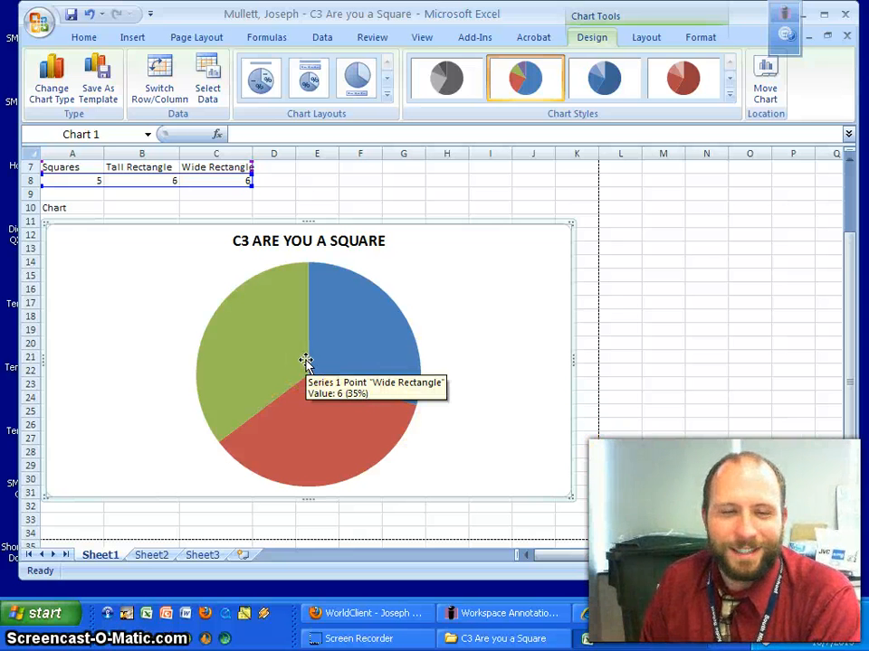